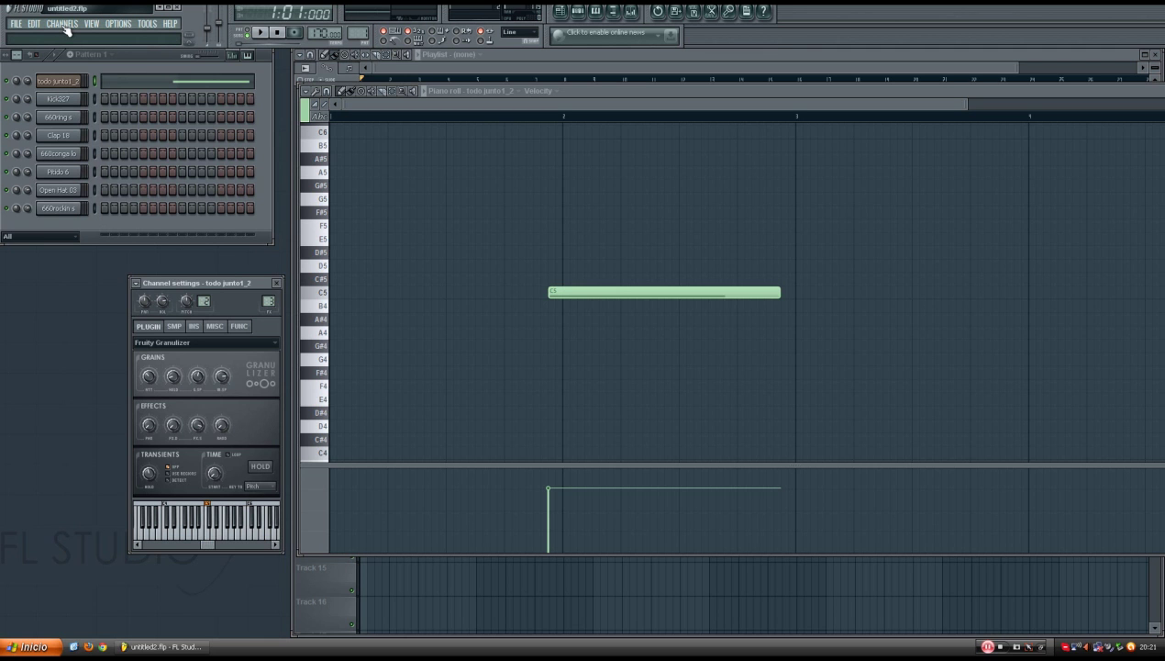
# Step: Insert a Fruity Granulizer channel directly above Kick327 and show its channel settings
pyautogui.click(62, 25)
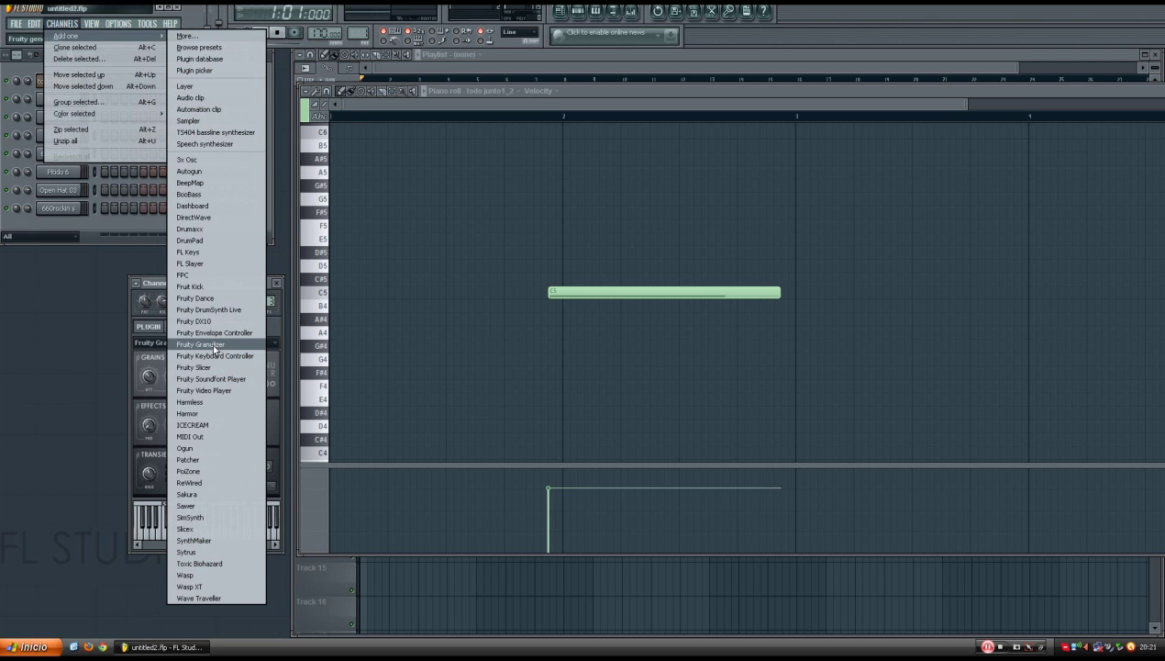
pyautogui.click(31, 290)
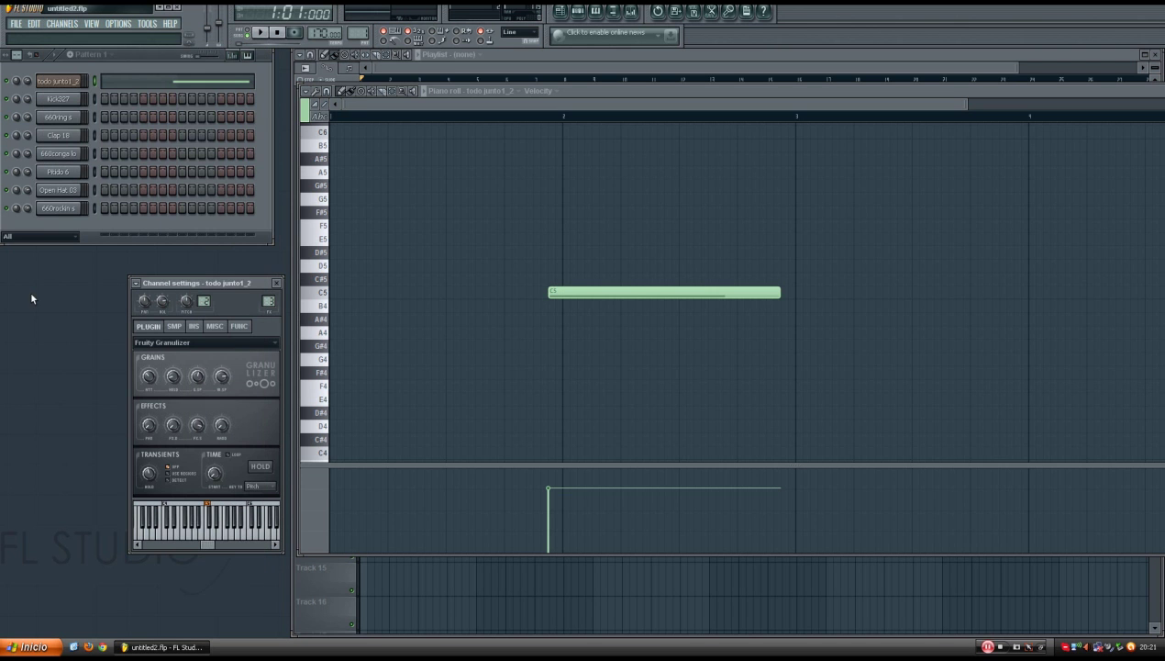
pyautogui.rightClick(80, 96)
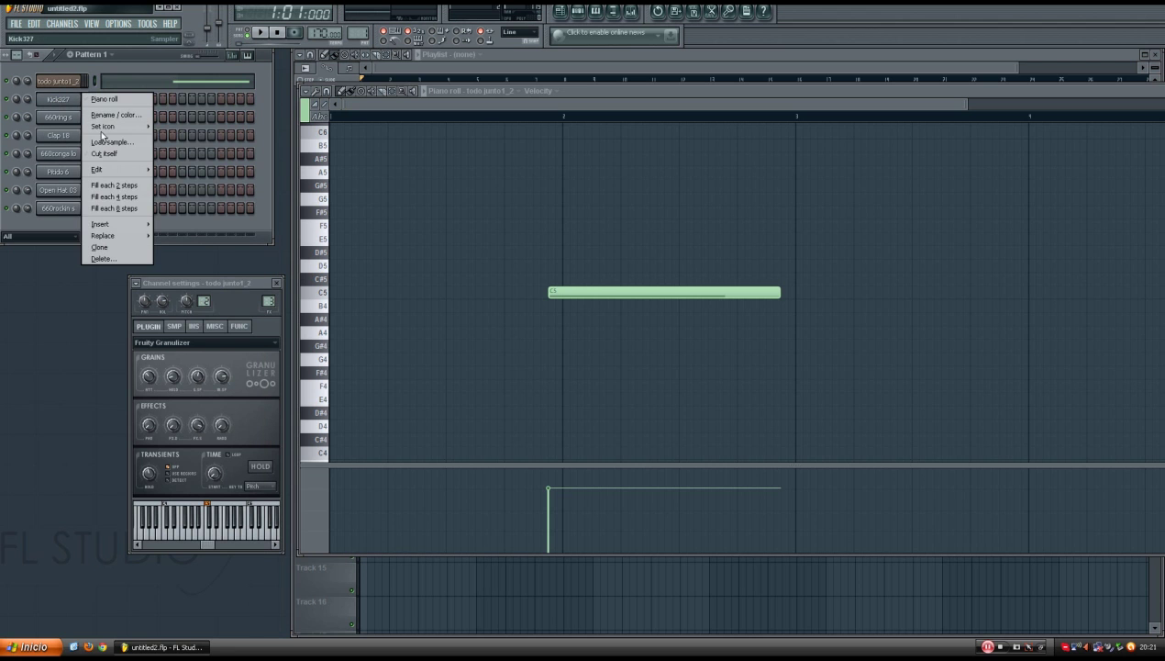
pyautogui.moveTo(102, 220)
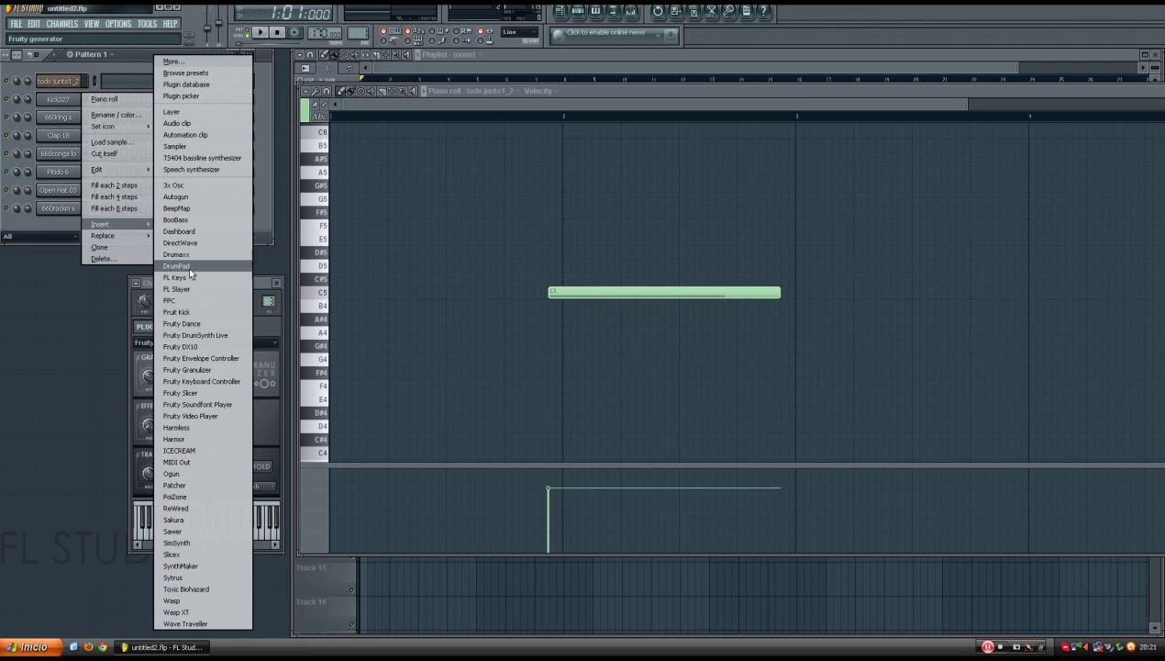
pyautogui.click(203, 371)
pyautogui.click(73, 99)
pyautogui.click(79, 104)
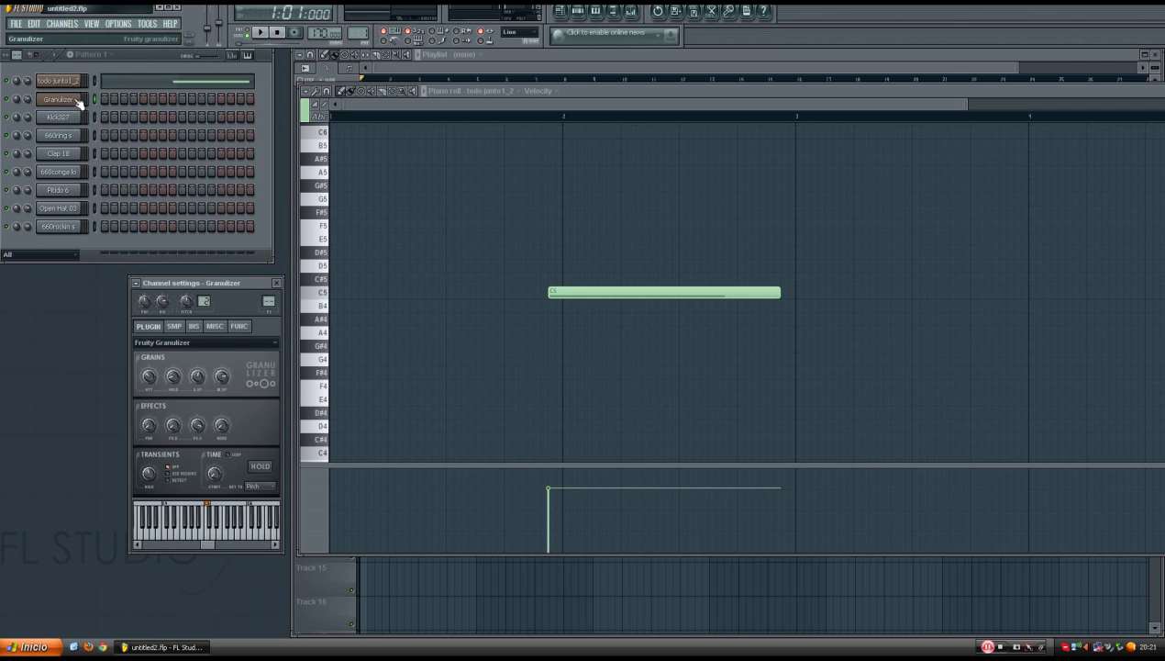
pyautogui.click(62, 100)
pyautogui.click(52, 101)
# Step: Examine the new Granulizer channel's plugin and sample settings, including its sound file browser, without loading a sample
pyautogui.click(174, 325)
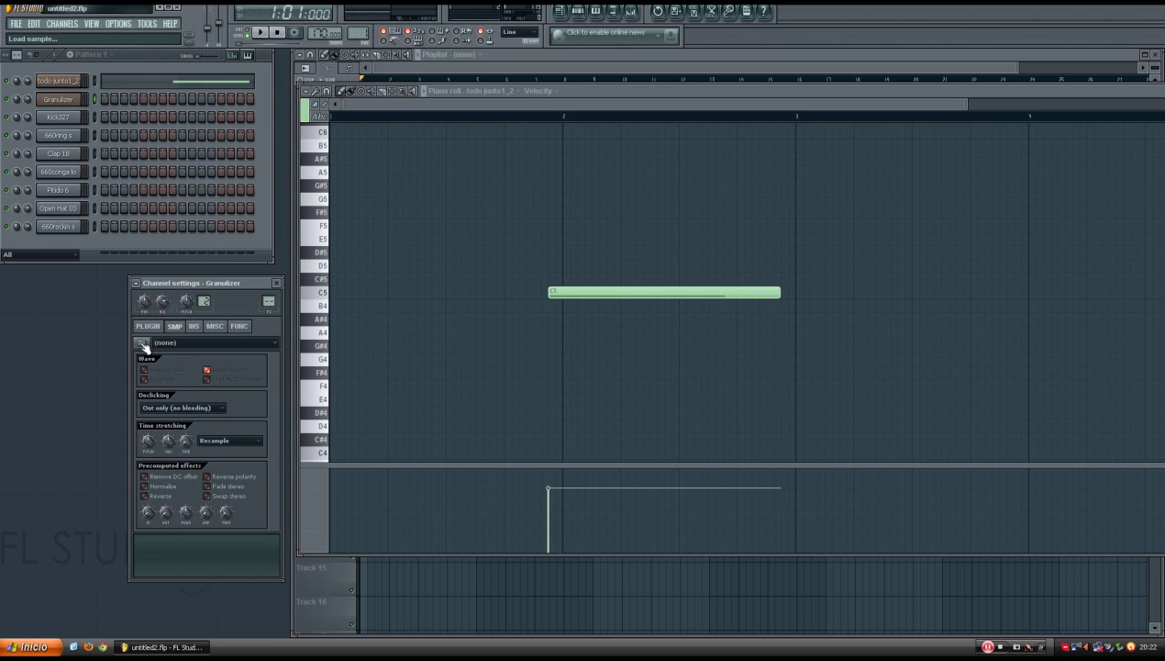
pyautogui.click(143, 343)
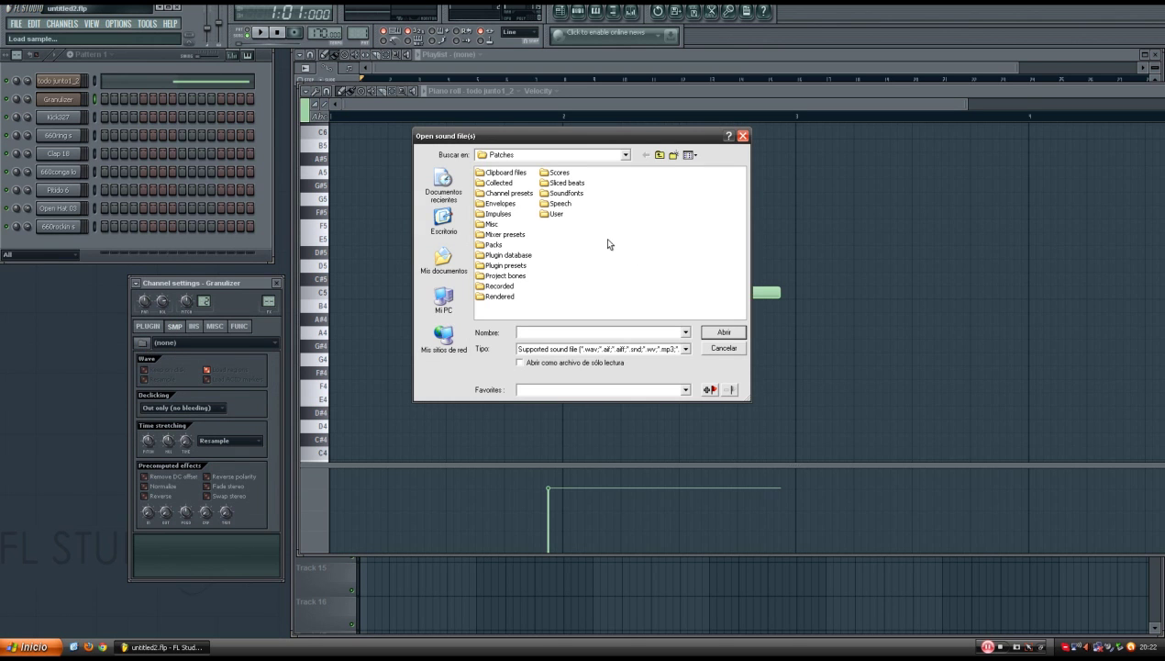
pyautogui.click(744, 137)
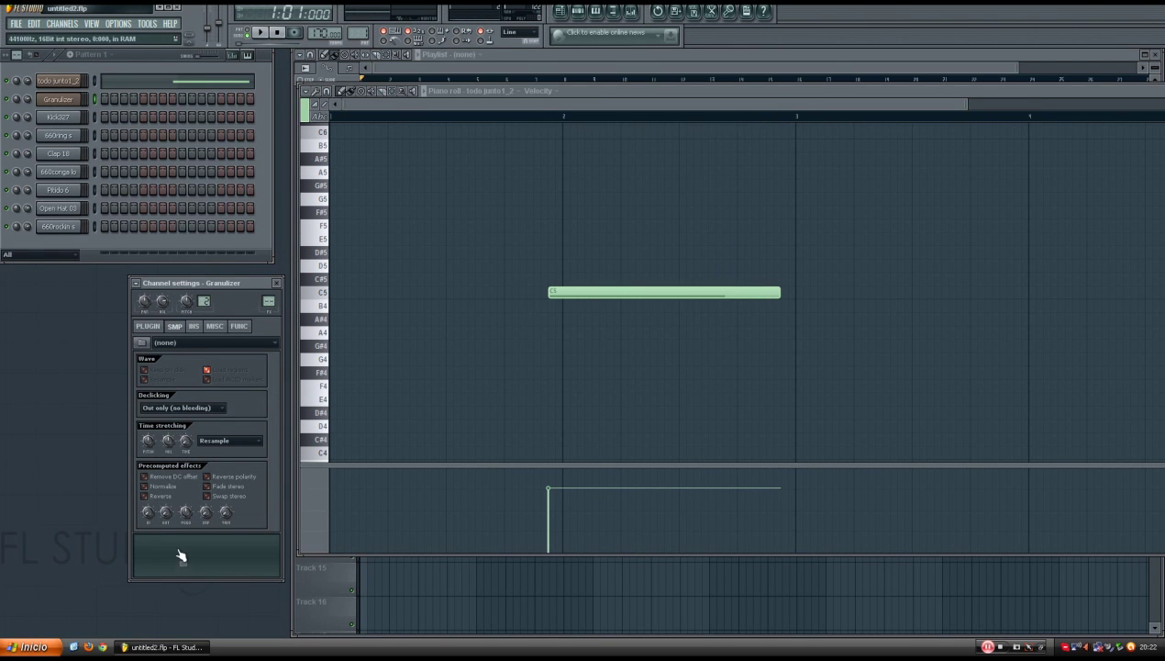
pyautogui.click(149, 328)
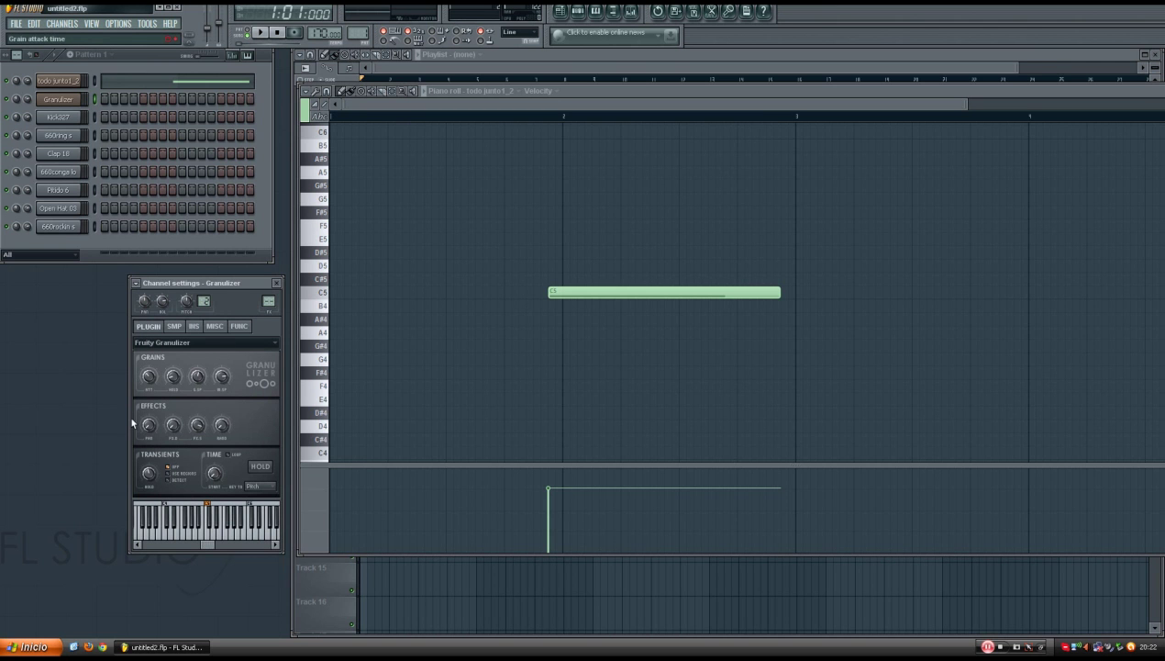
pyautogui.click(175, 326)
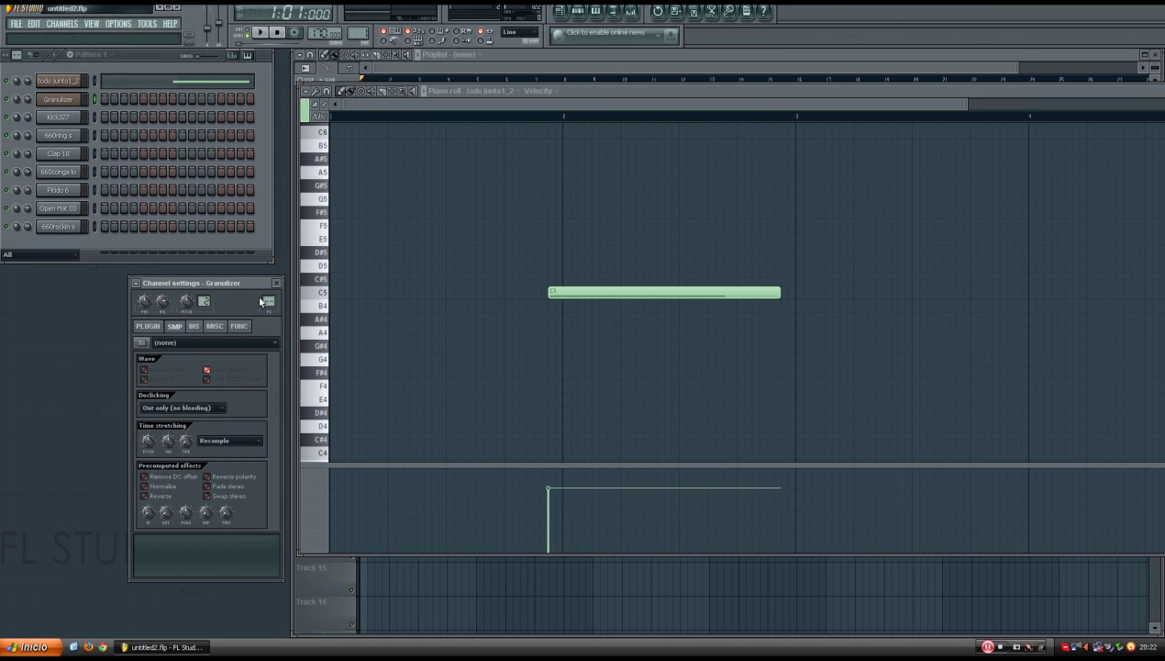
pyautogui.click(276, 282)
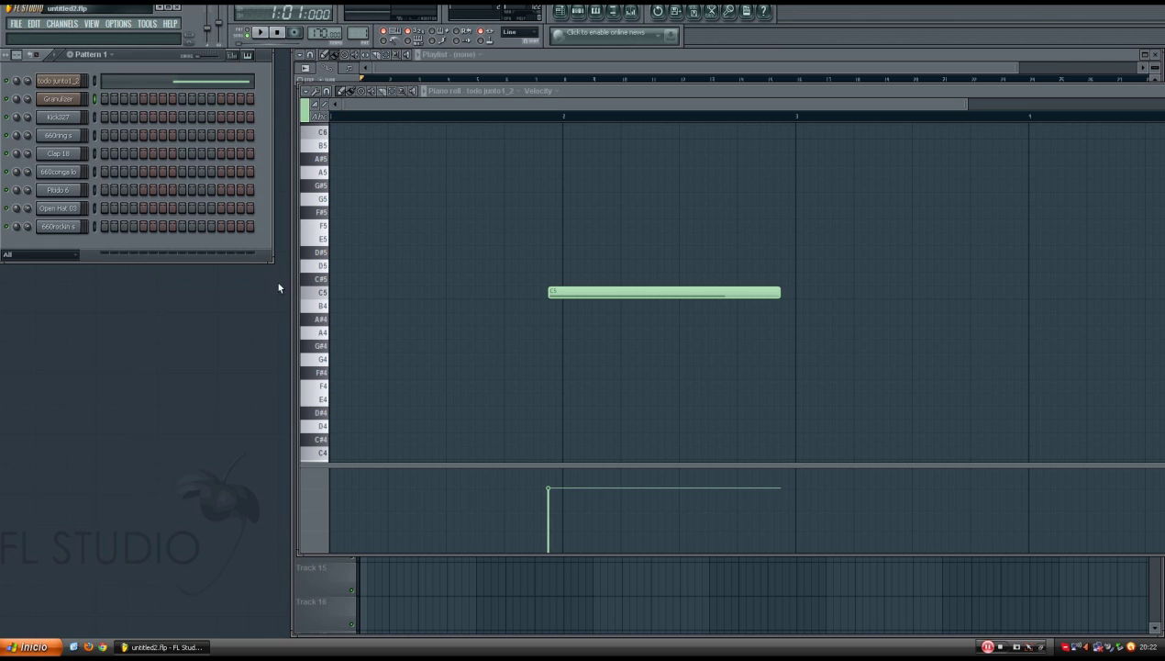
# Step: Delete the empty Granulizer channel above Kick327
pyautogui.rightClick(54, 99)
pyautogui.click(97, 256)
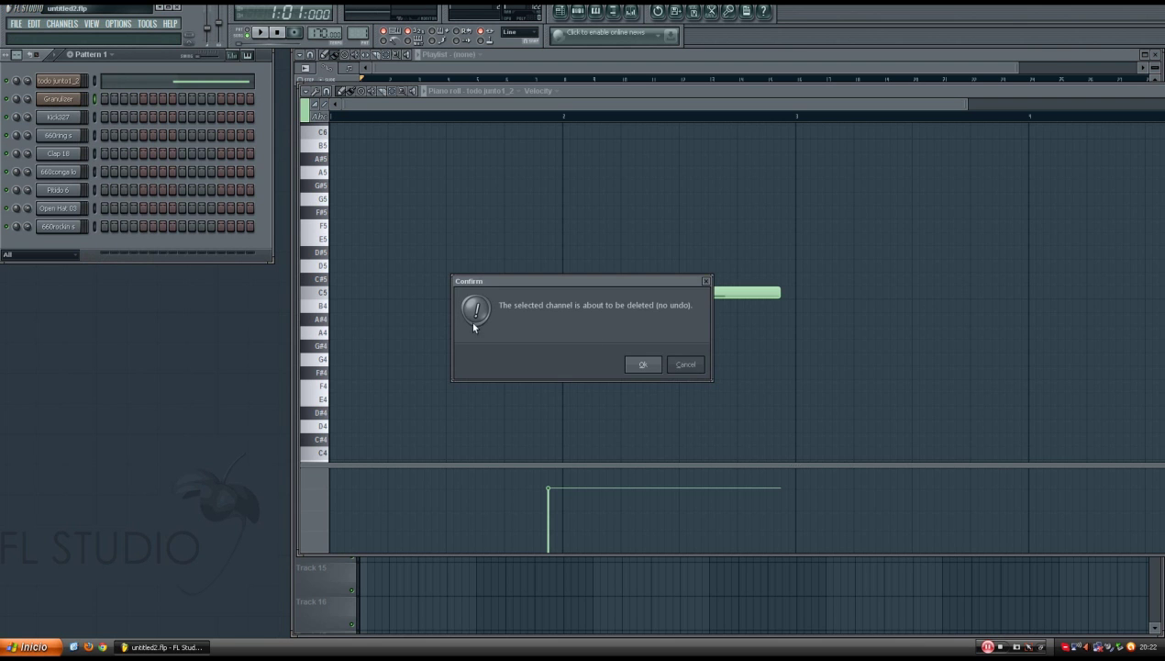
pyautogui.click(641, 365)
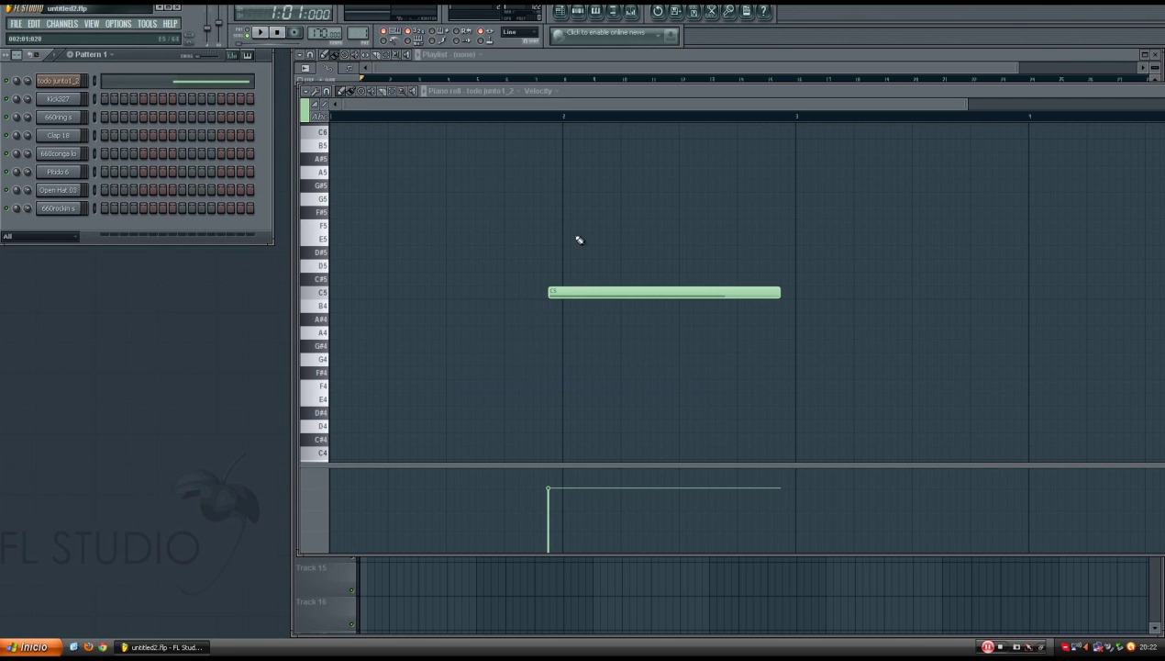
# Step: Choose a snap setting for the piano roll of todo junto1_2
pyautogui.click(327, 92)
pyautogui.click(340, 146)
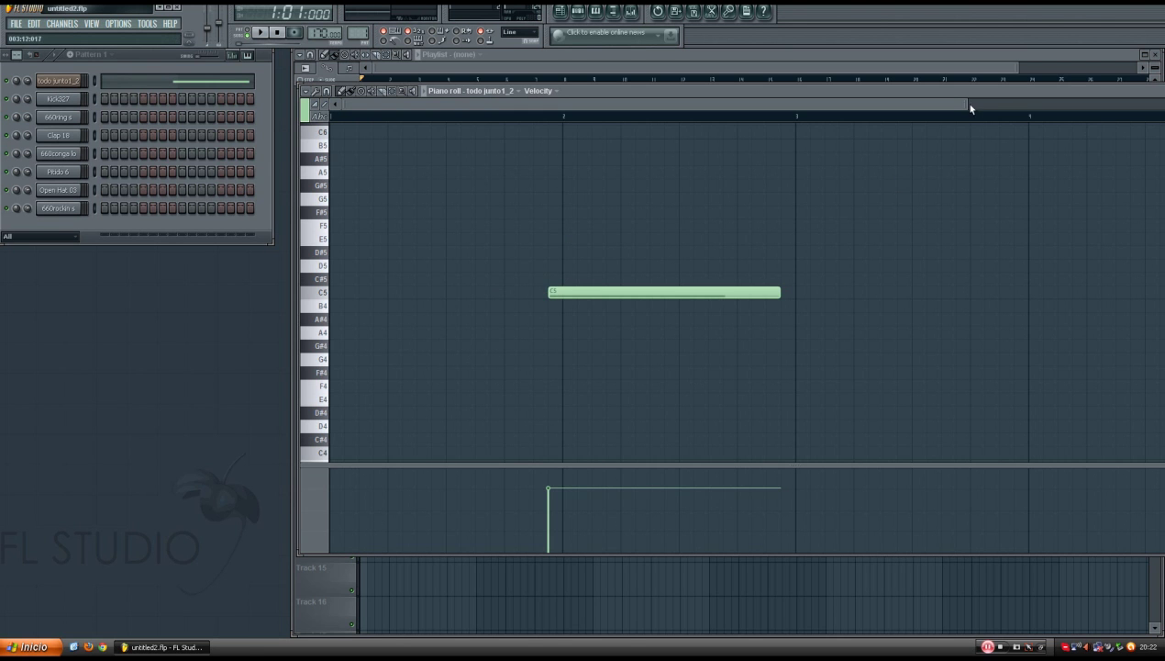
pyautogui.moveTo(968, 104); pyautogui.dragTo(852, 105)
pyautogui.moveTo(745, 105); pyautogui.dragTo(761, 105)
# Step: Check the mixer track assignment in the channel settings of todo junto1_2
pyautogui.click(47, 81)
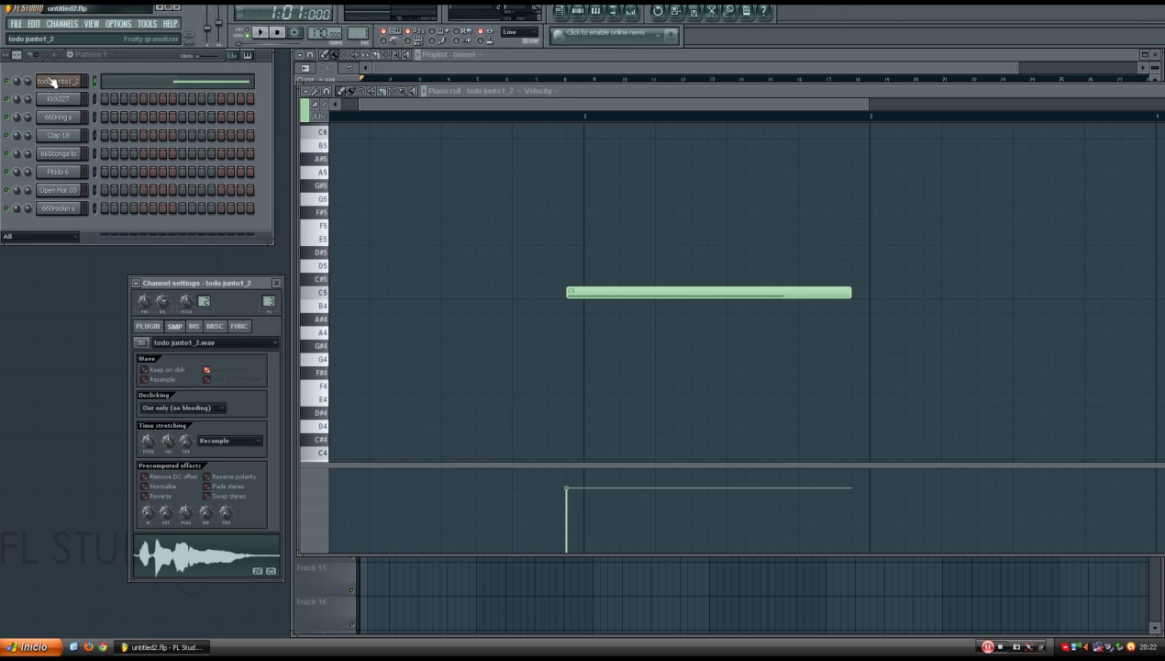
pyautogui.moveTo(268, 302); pyautogui.dragTo(268, 298)
pyautogui.click(276, 283)
pyautogui.moveTo(503, 102); pyautogui.dragTo(506, 108)
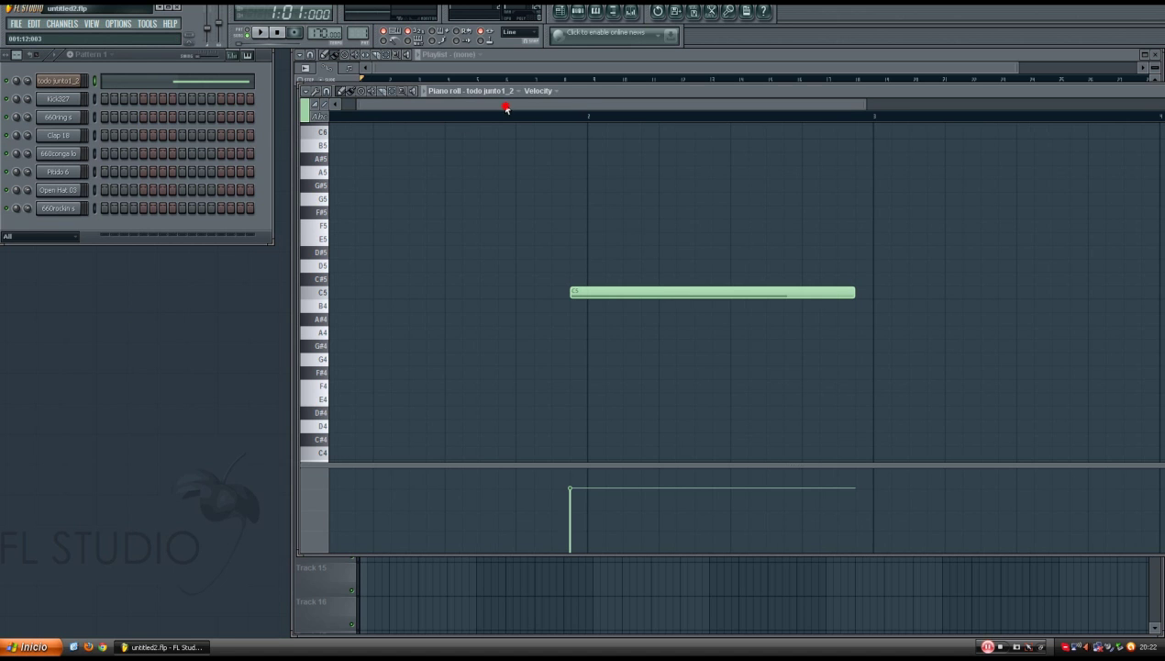
pyautogui.click(55, 80)
pyautogui.moveTo(267, 302); pyautogui.dragTo(268, 297)
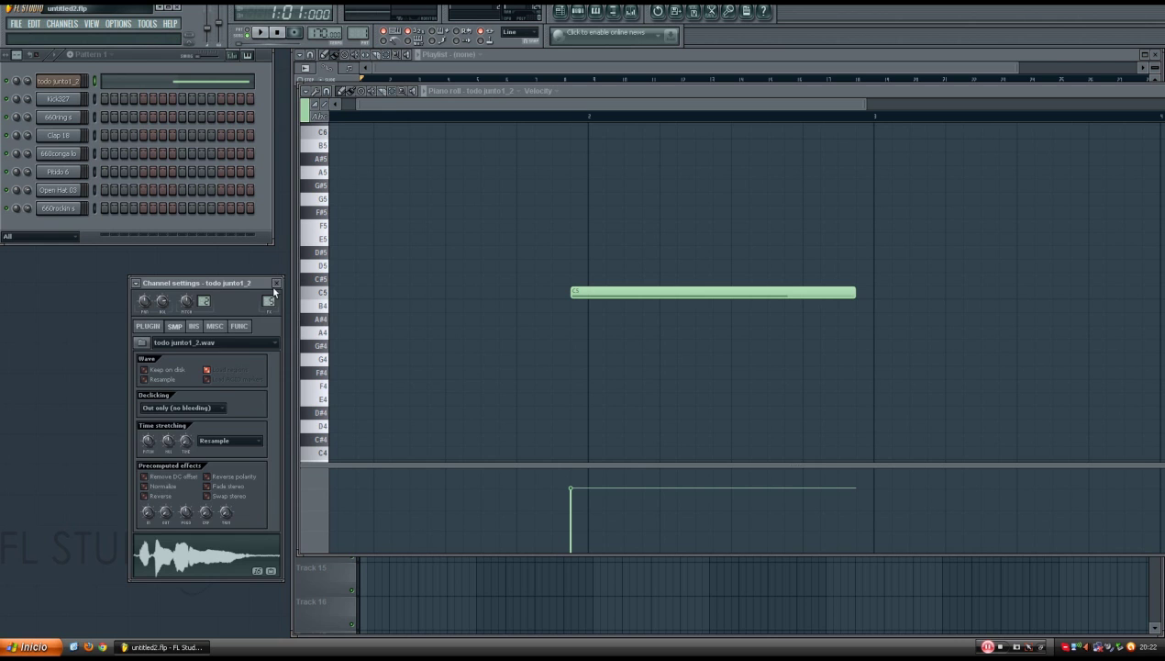
pyautogui.click(276, 282)
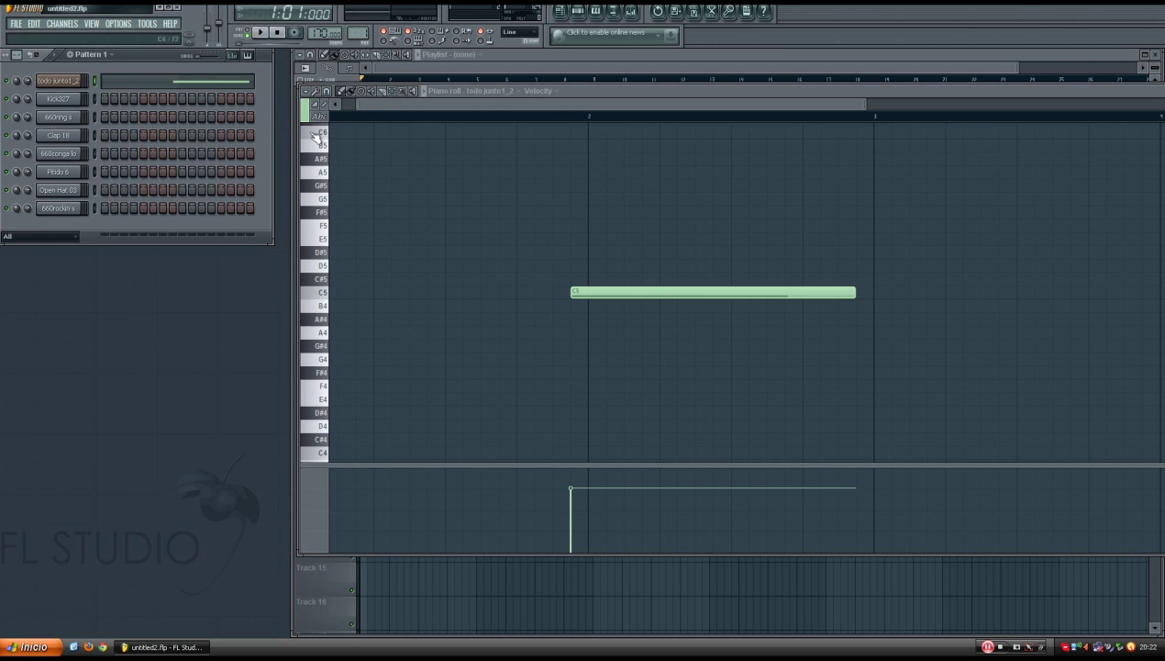
# Step: Set the pattern's playback start to 1:14, just before the C5 note, and show the Granulizer controls of todo junto1_2
pyautogui.click(558, 117)
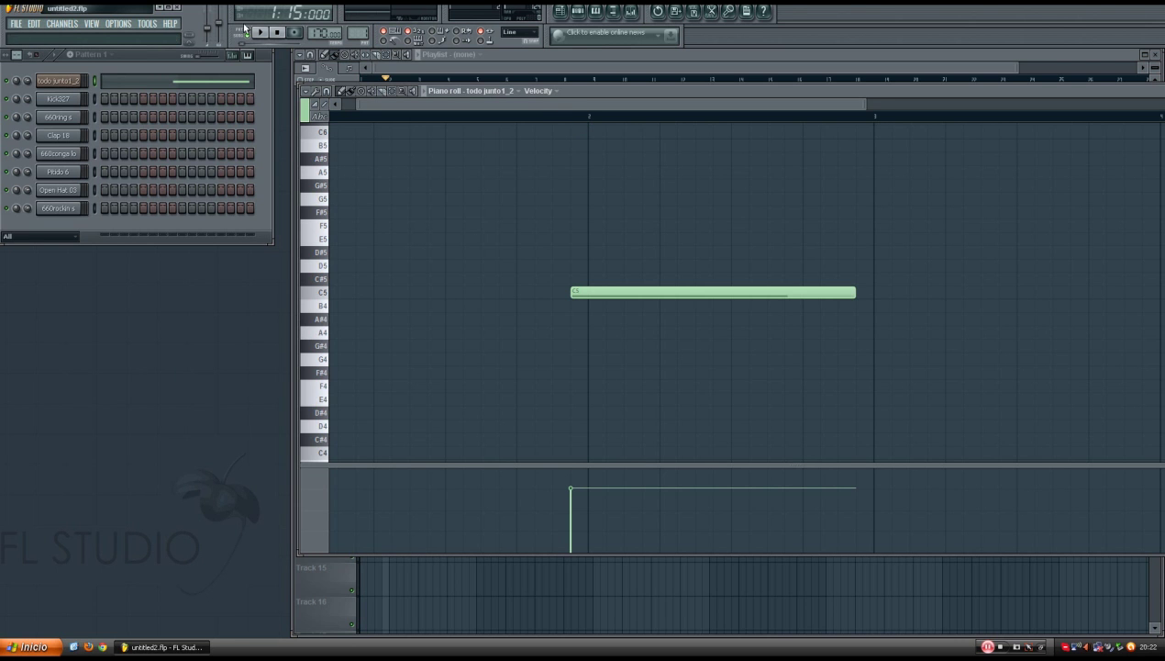
pyautogui.press('space')
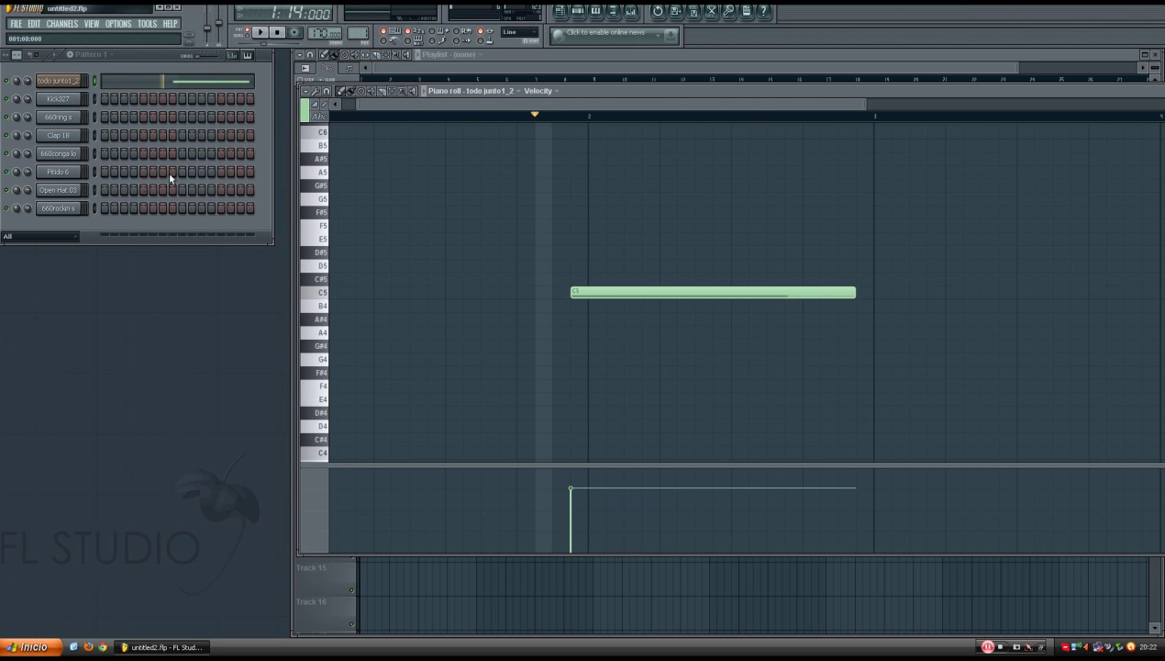
pyautogui.click(57, 81)
pyautogui.click(149, 326)
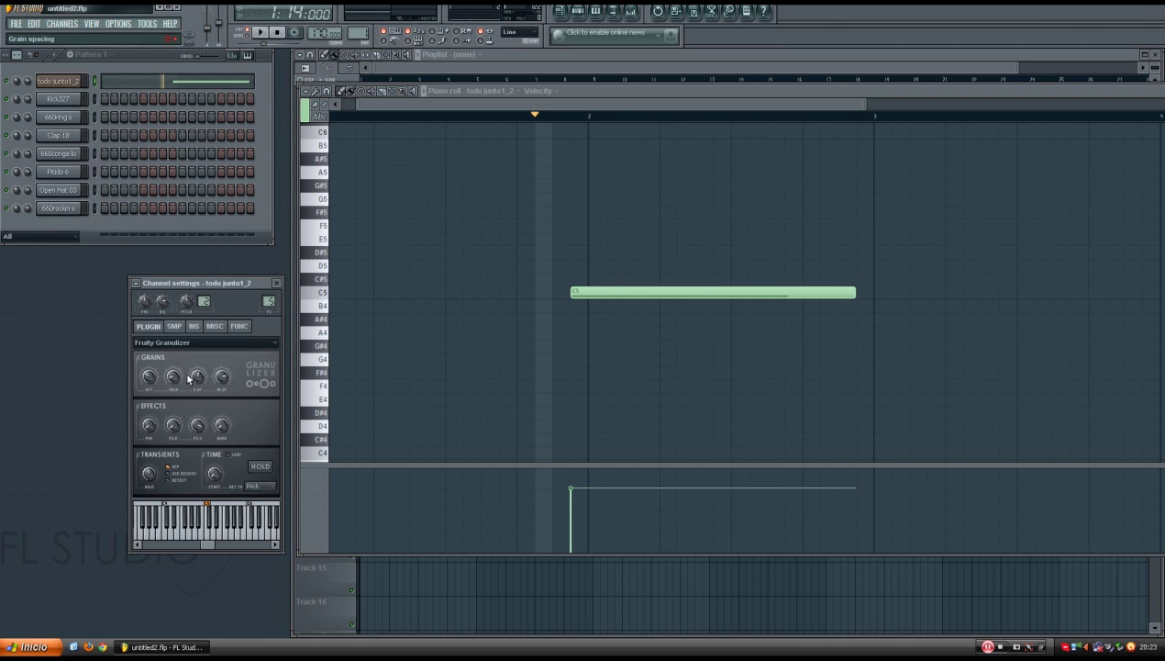
# Step: Vary the Granulizer's Wave spacing between 209% and 34%, auditioning the C5 note with the different settings
pyautogui.click(221, 379)
pyautogui.click(221, 379)
pyautogui.press('space')
pyautogui.press('space')
pyautogui.moveTo(222, 379); pyautogui.dragTo(222, 378)
pyautogui.press('space')
pyautogui.press('space')
pyautogui.press('space')
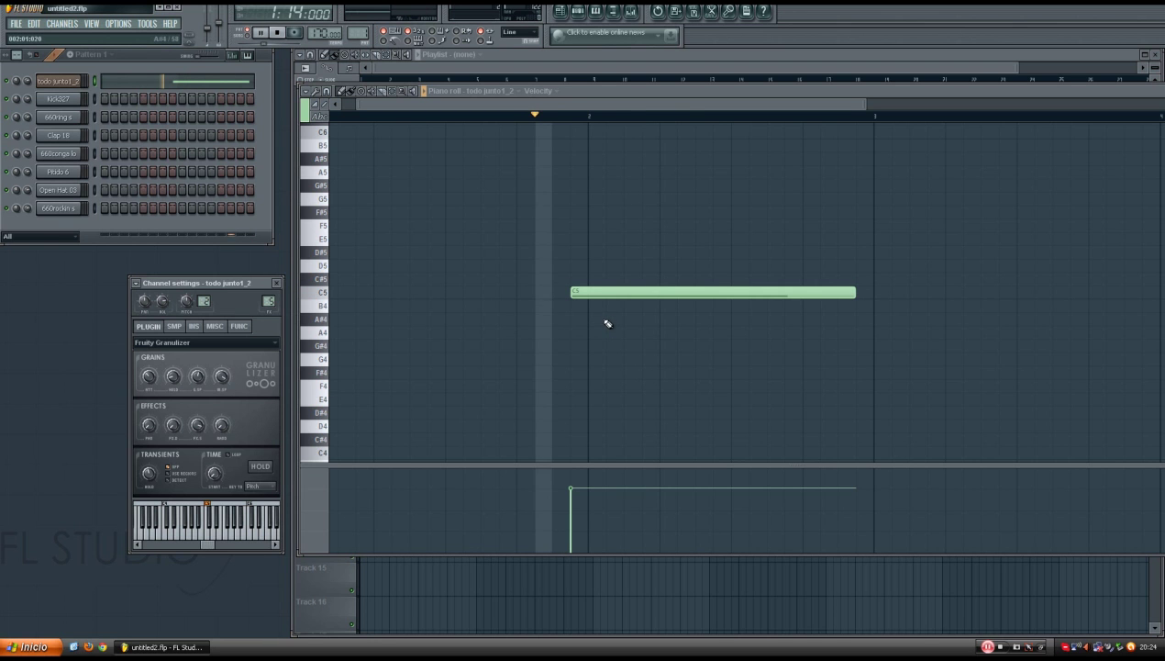
pyautogui.press('space')
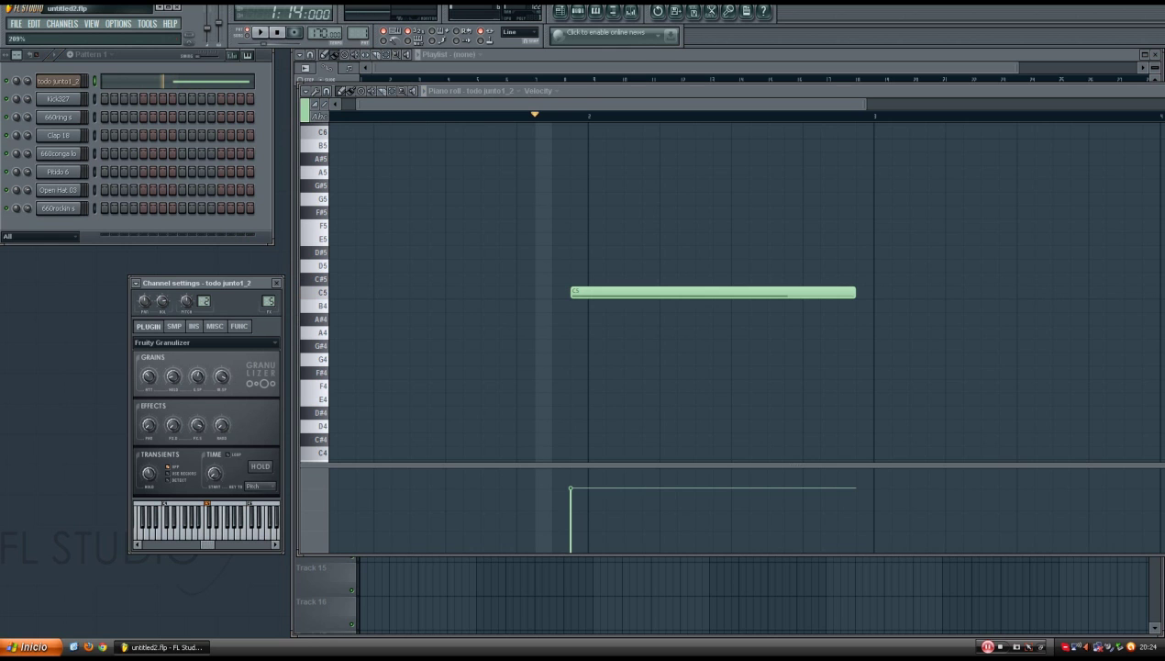
pyautogui.press('space')
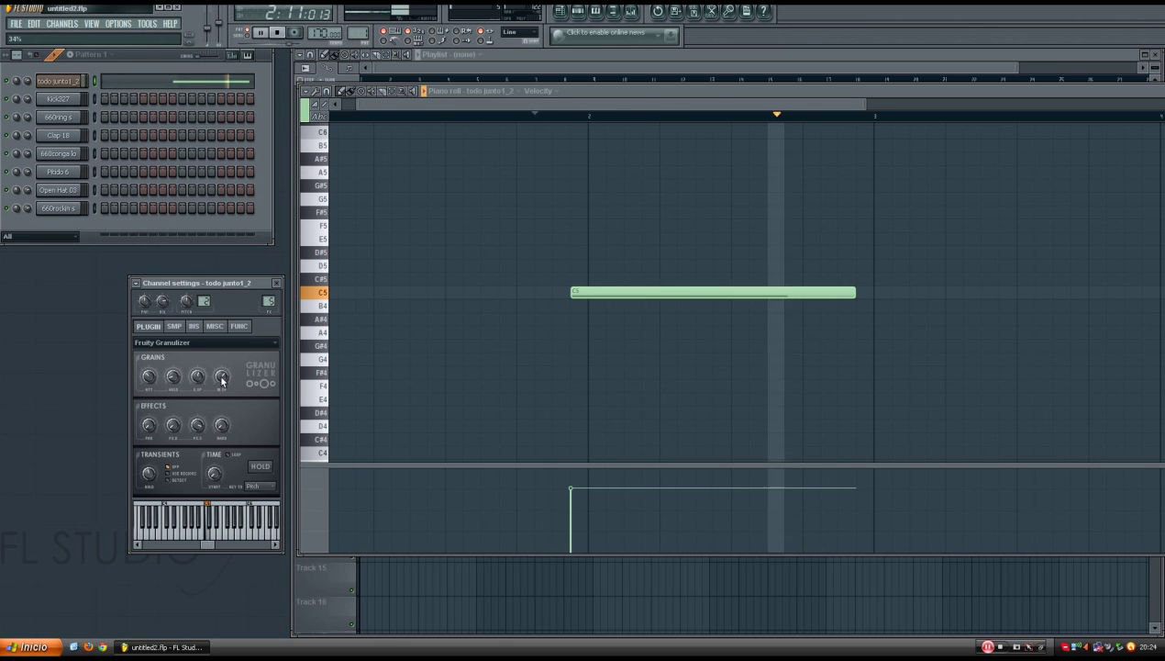
pyautogui.press('space')
# Step: Try the C5 note extended to near the end of bar 3, audition it, and restore its original length
pyautogui.moveTo(853, 292); pyautogui.dragTo(1128, 289)
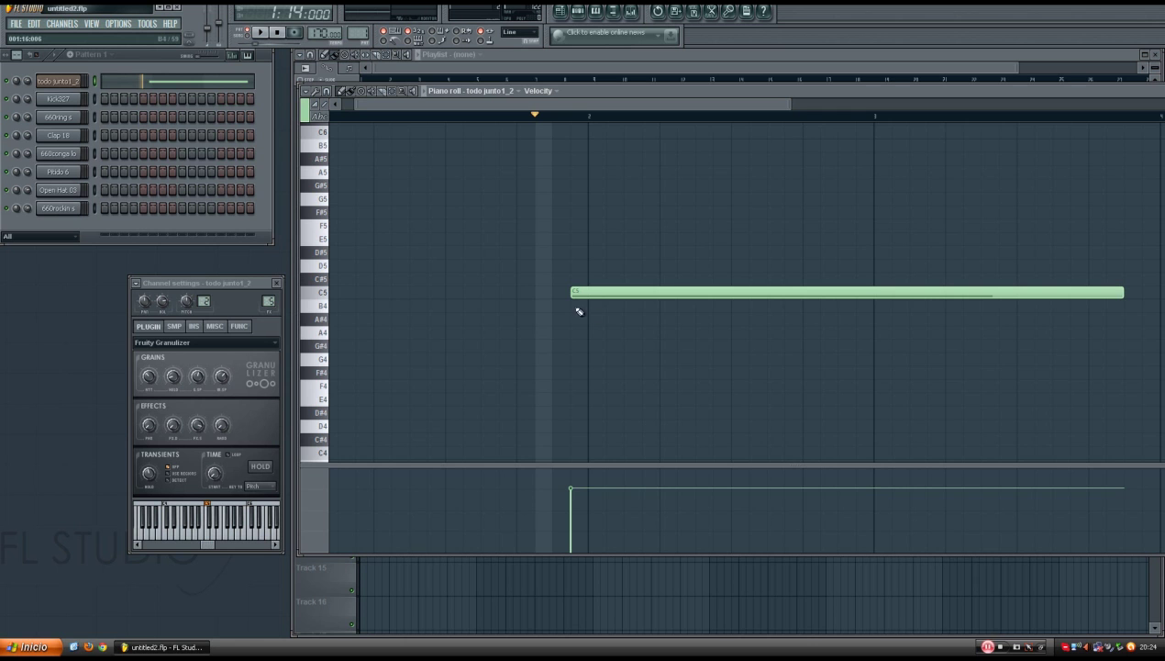
pyautogui.press('space')
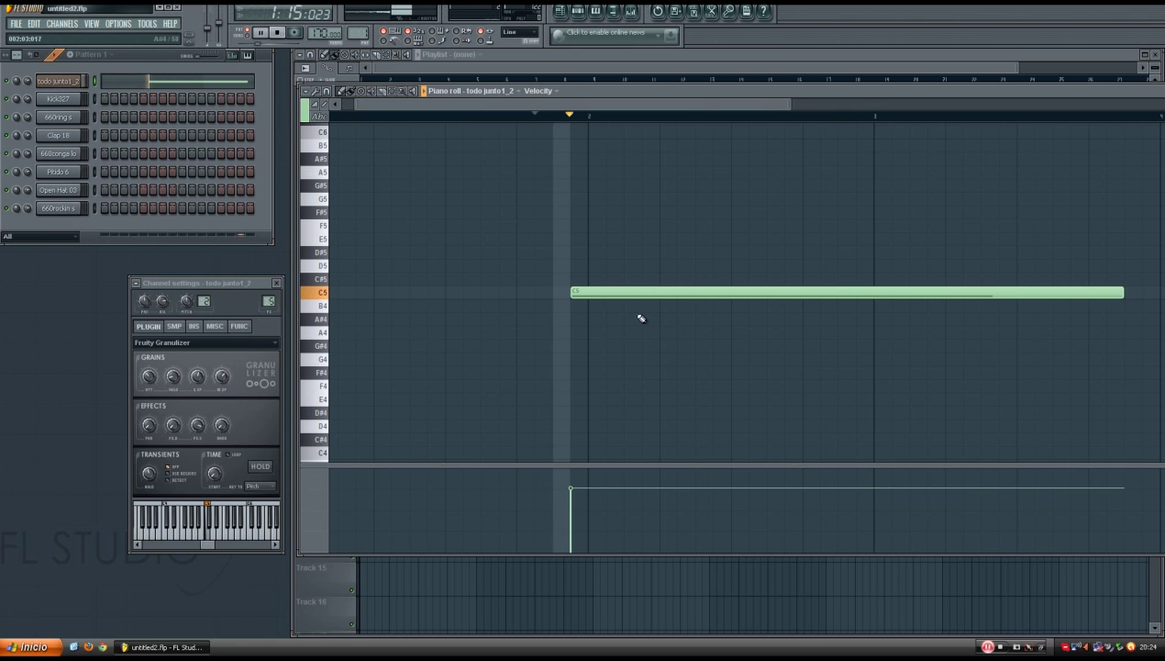
pyautogui.press('space')
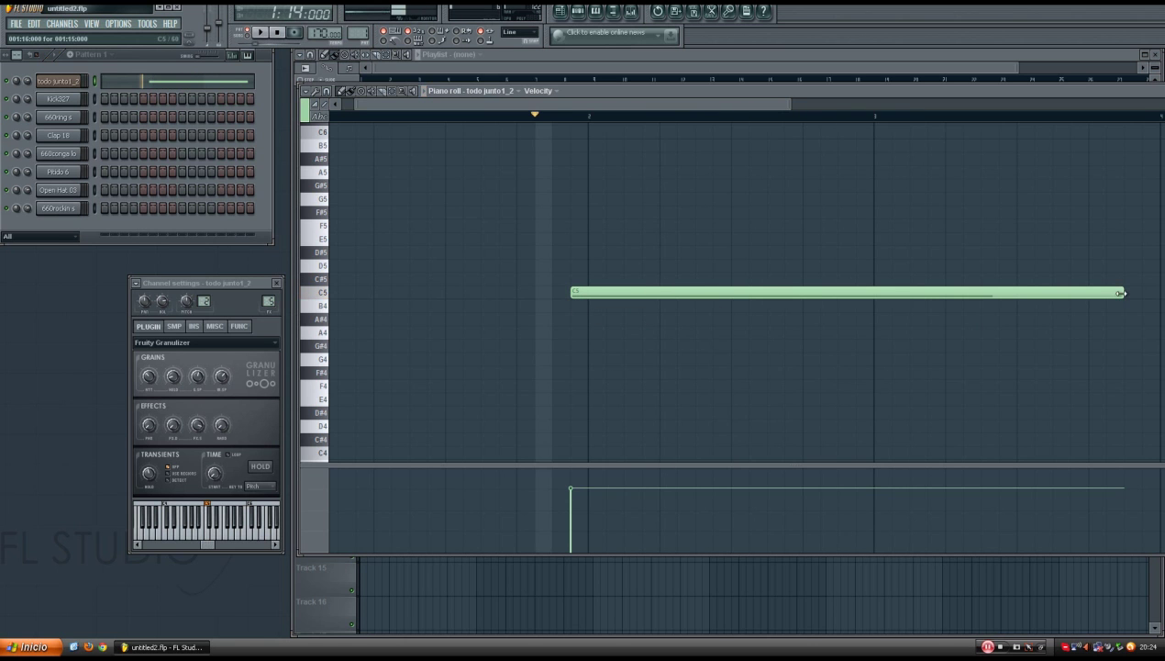
pyautogui.moveTo(1122, 291); pyautogui.dragTo(857, 290)
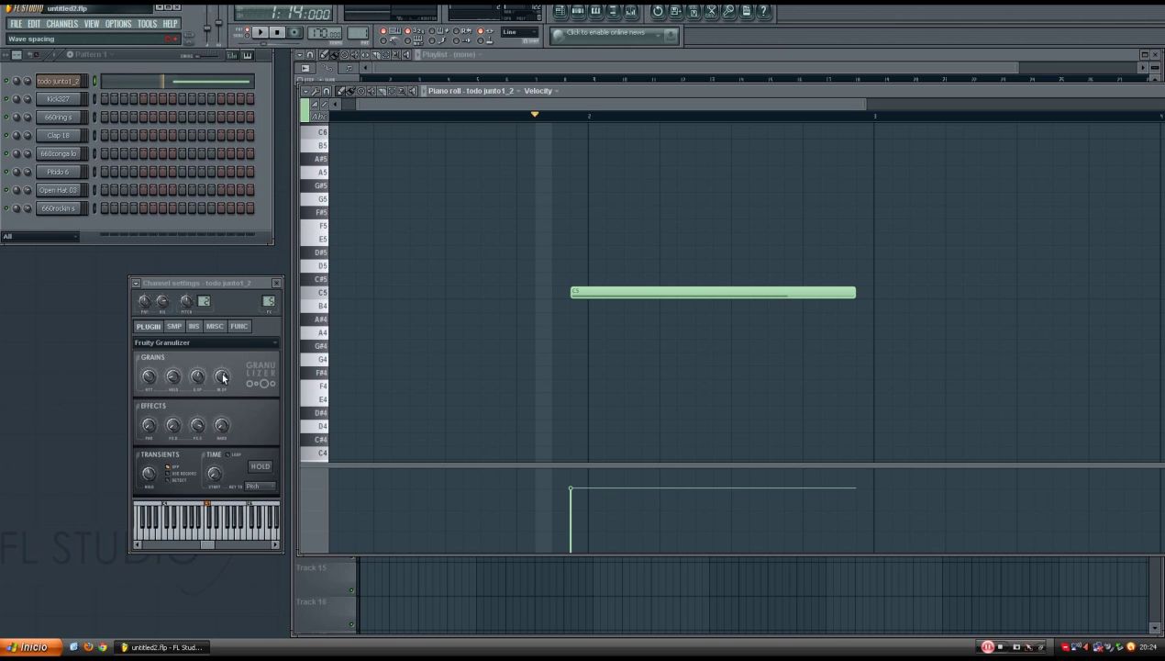
# Step: Readjust the Granulizer's Wave spacing and audition the C5 note at its original length
pyautogui.moveTo(223, 378); pyautogui.dragTo(223, 378)
pyautogui.press('space')
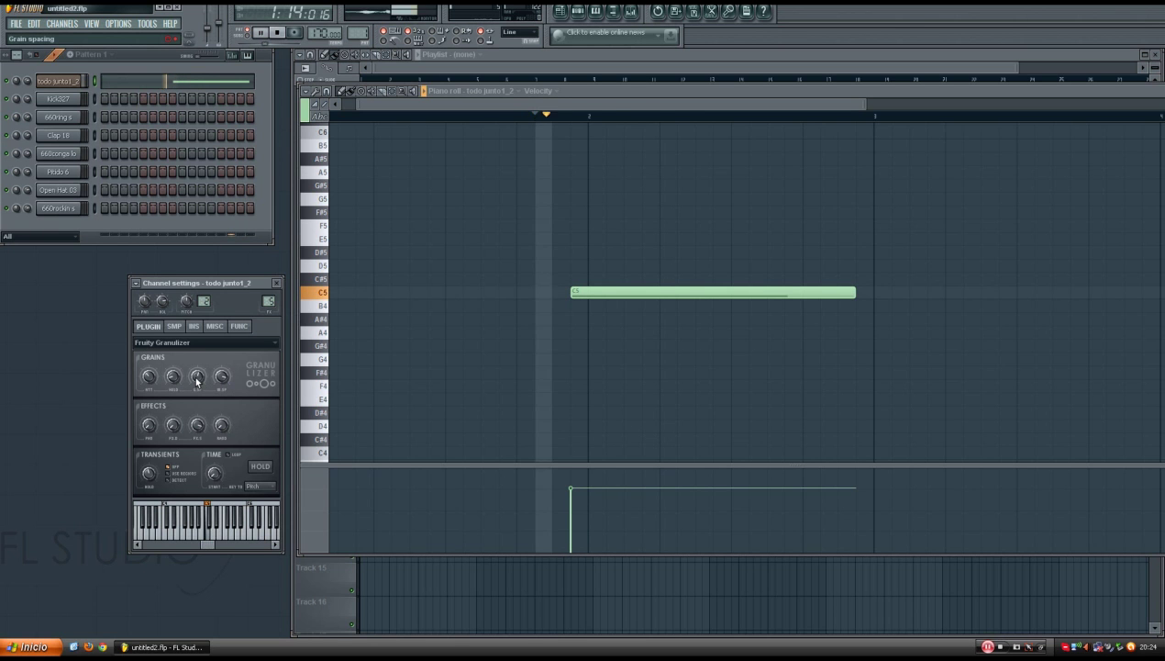
pyautogui.press('space')
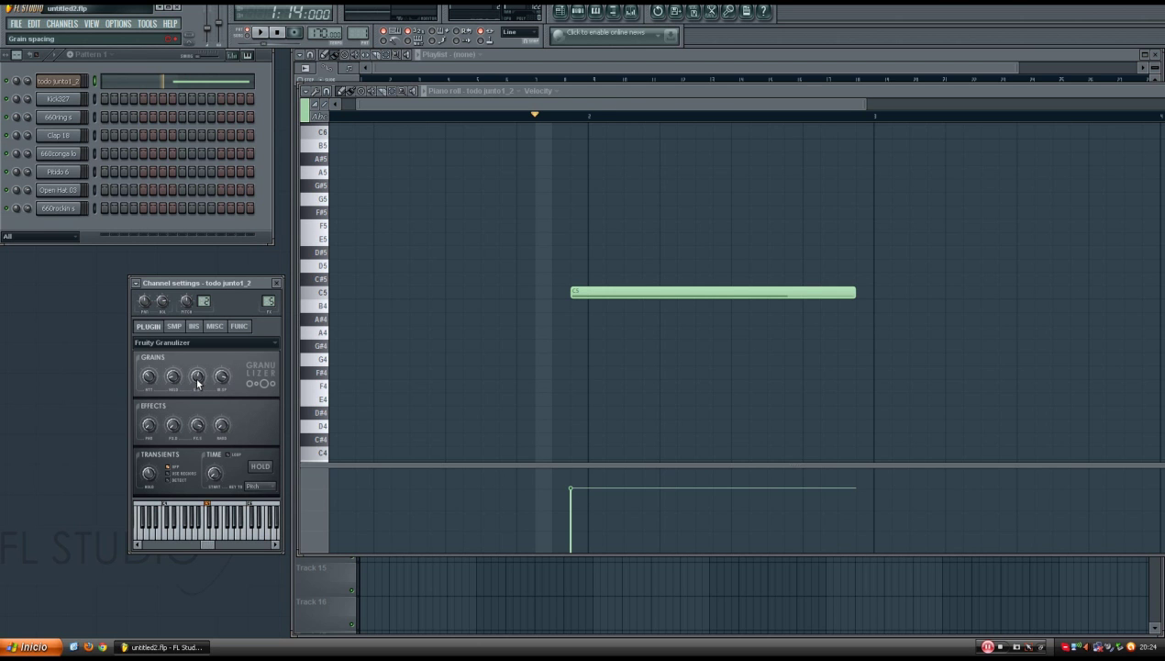
# Step: Vary the Granulizer's Grain spacing through values including 165% and 208%, auditioning the C5 note with the different settings
pyautogui.moveTo(197, 383); pyautogui.dragTo(197, 382)
pyautogui.press('space')
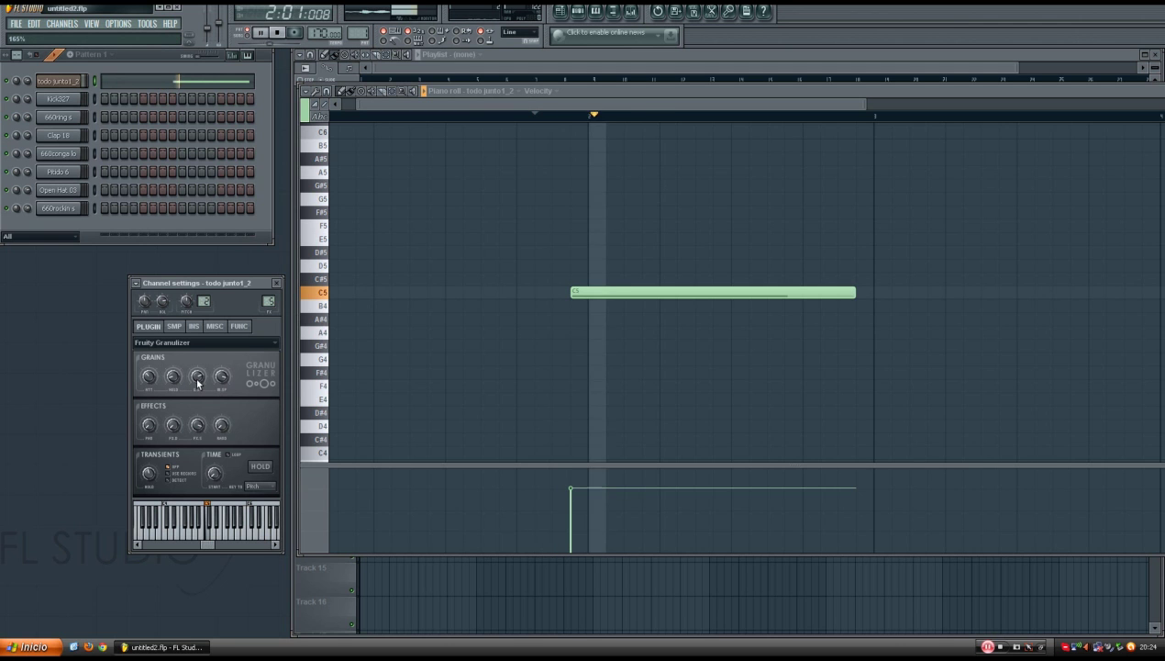
pyautogui.press('space')
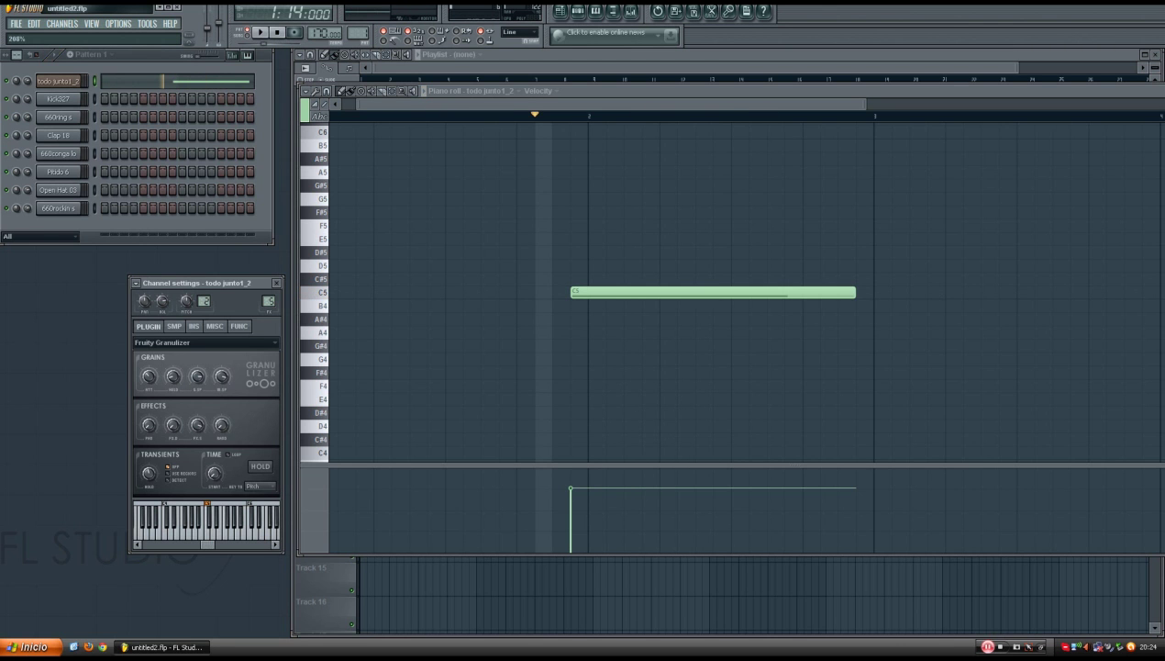
pyautogui.press('space')
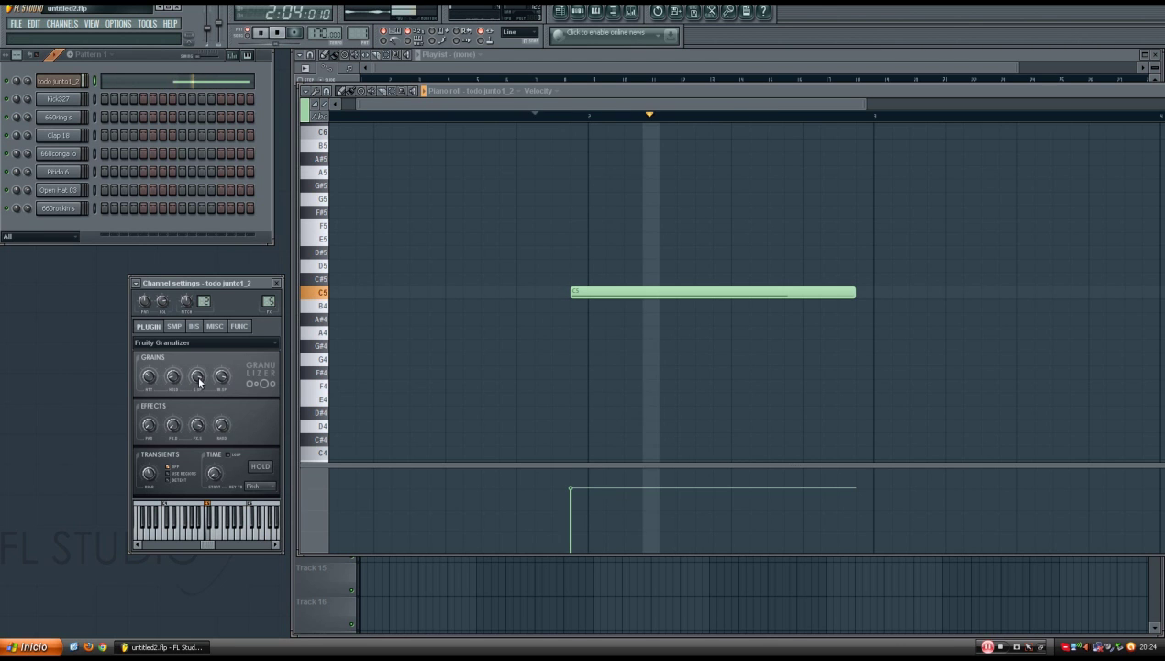
pyautogui.press('space')
pyautogui.press('space')
pyautogui.press('space')
pyautogui.press('space')
pyautogui.press('space')
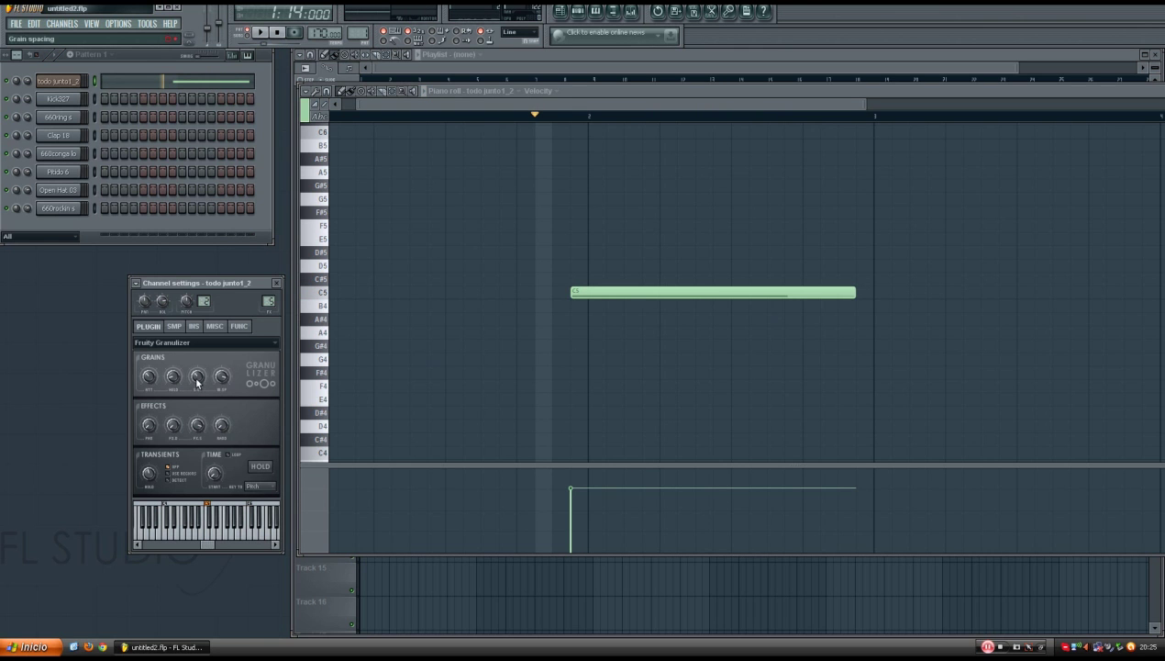
# Step: Try a lower Grain spacing, raise it to 212%, and audition the C5 note with each setting
pyautogui.press('space')
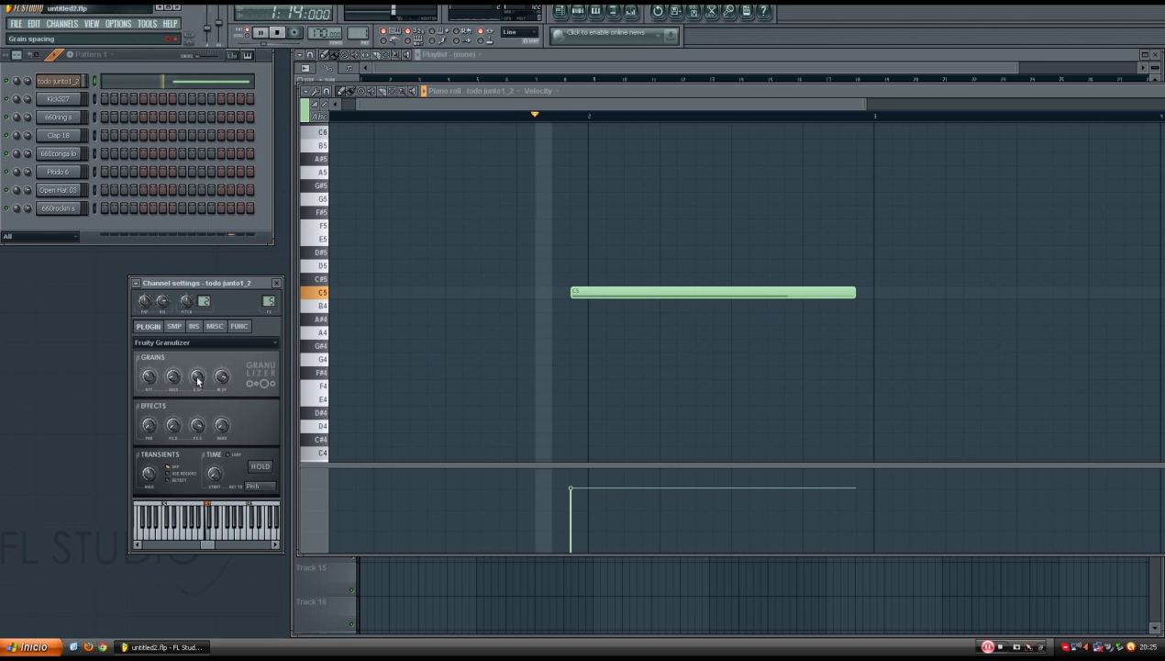
pyautogui.press('space')
pyautogui.press('space')
pyautogui.press('space')
pyautogui.press('space')
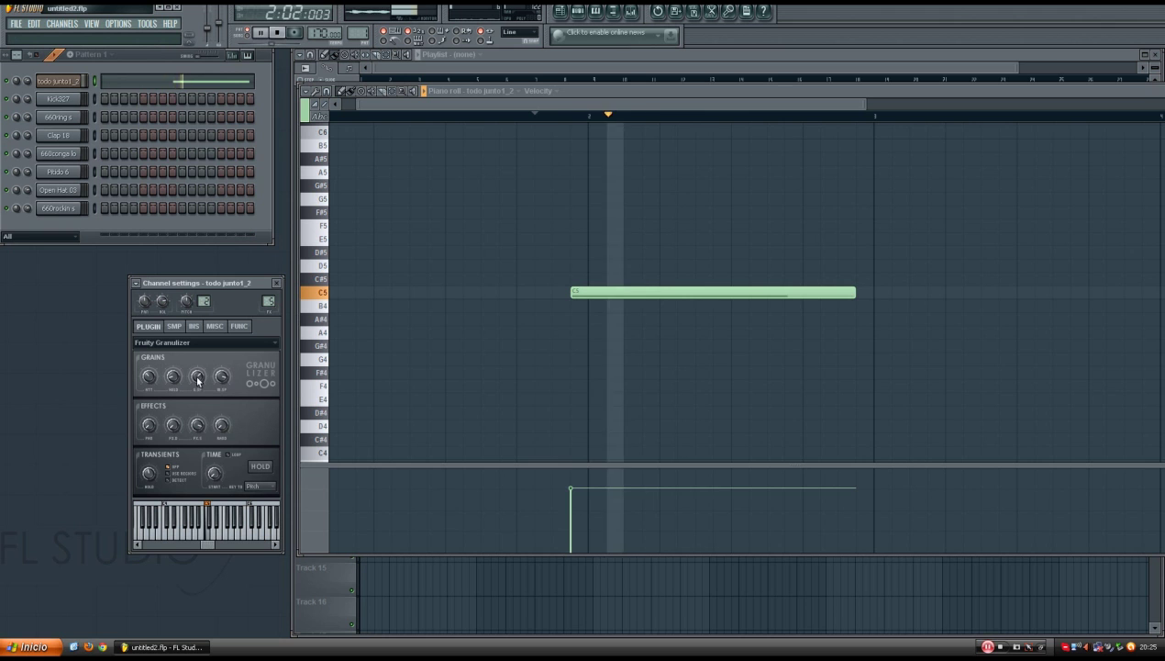
pyautogui.press('space')
pyautogui.press('space')
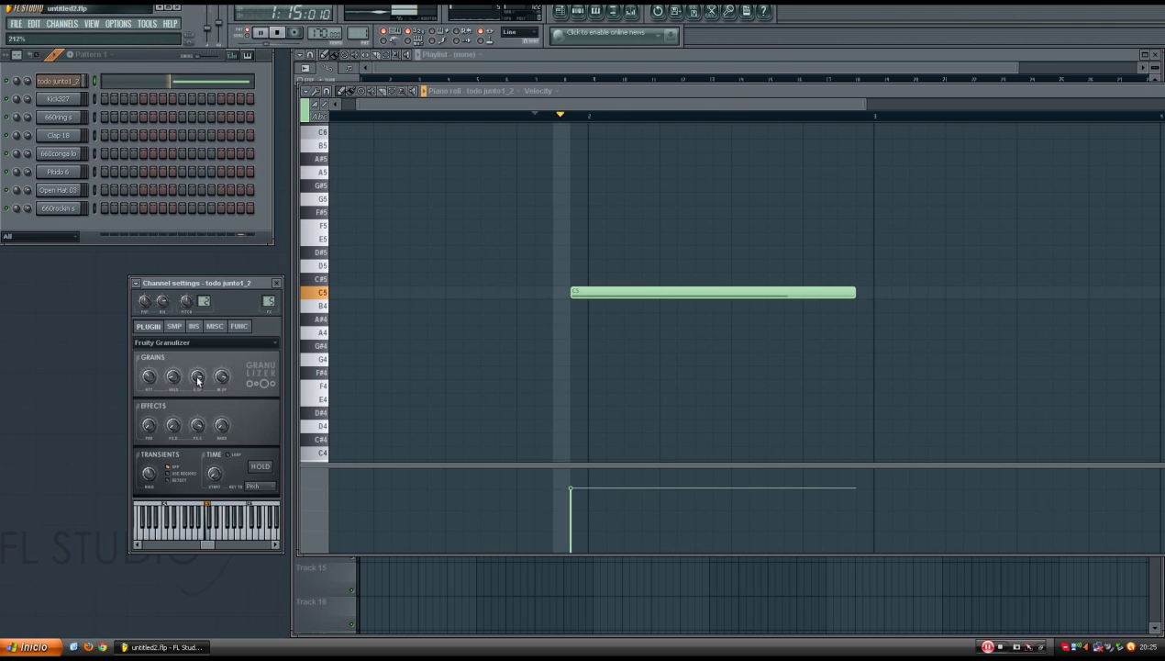
pyautogui.press('space')
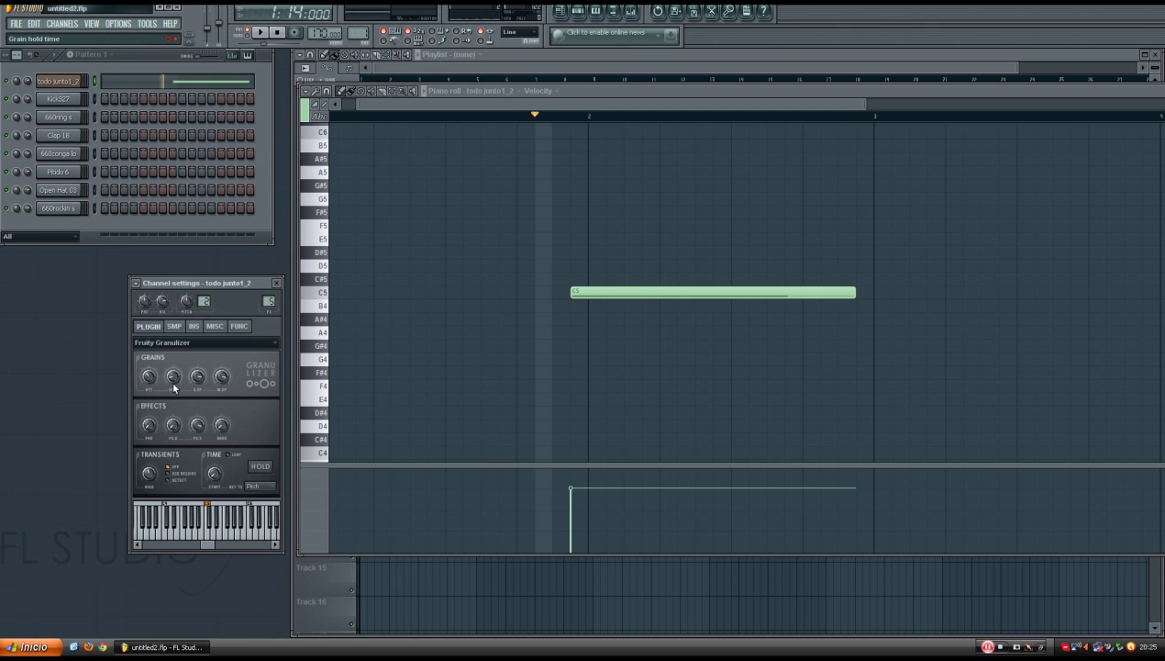
# Step: Set the Grain hold time to about 39 ms and audition the C5 note several times
pyautogui.click(171, 378)
pyautogui.press('space')
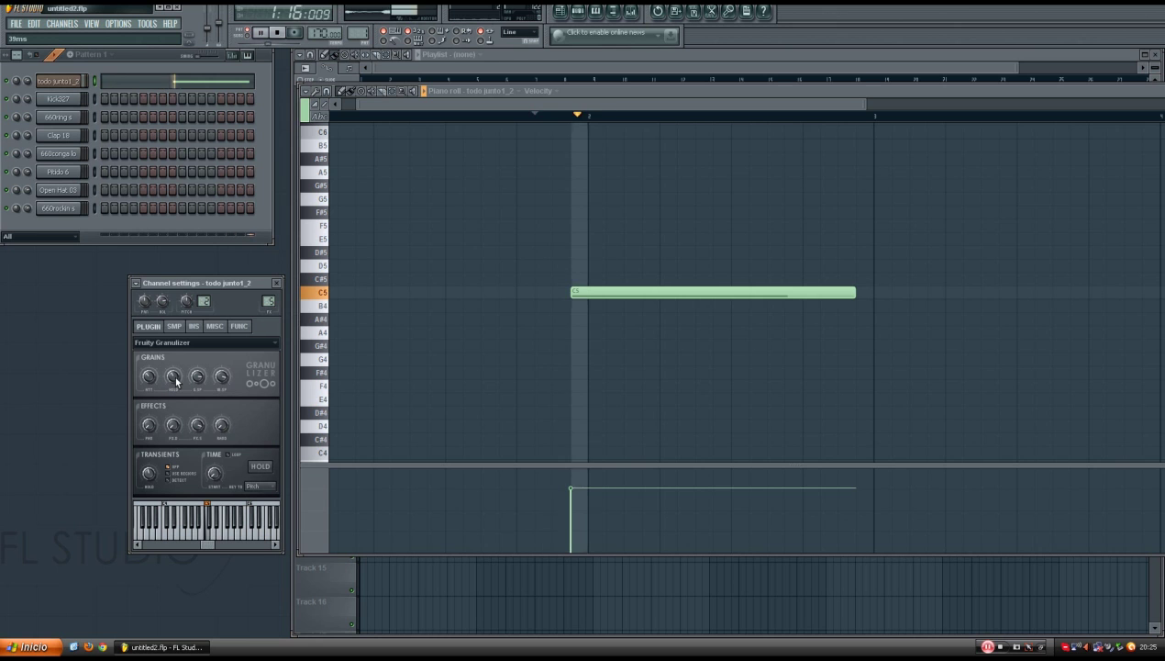
pyautogui.press('space')
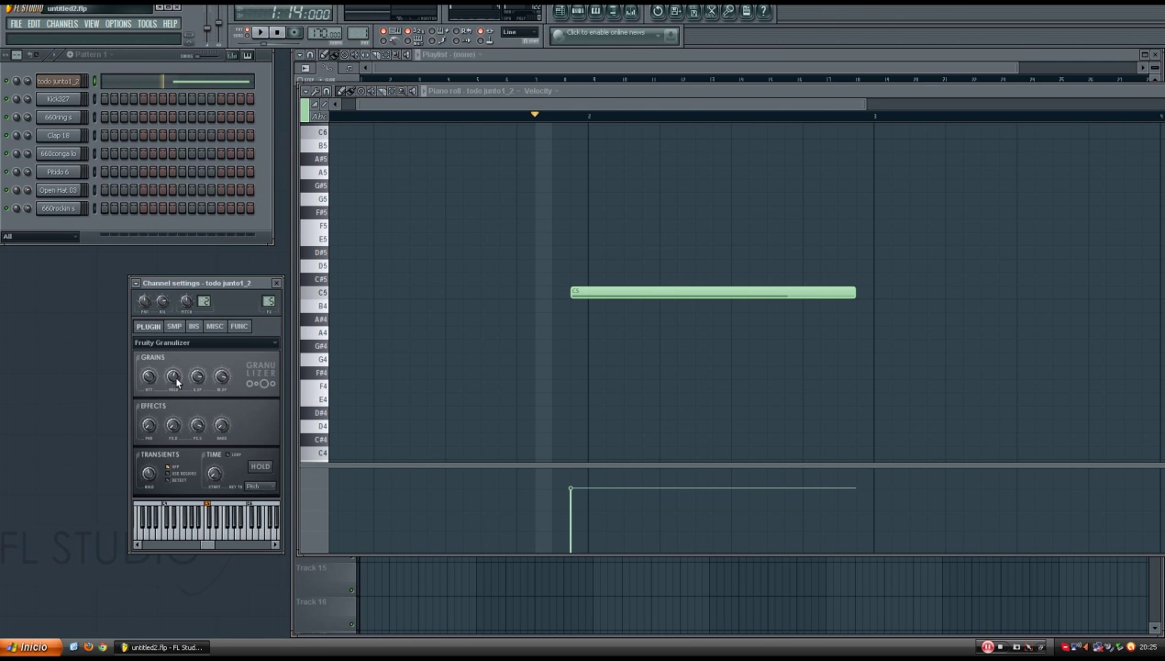
pyautogui.press('space')
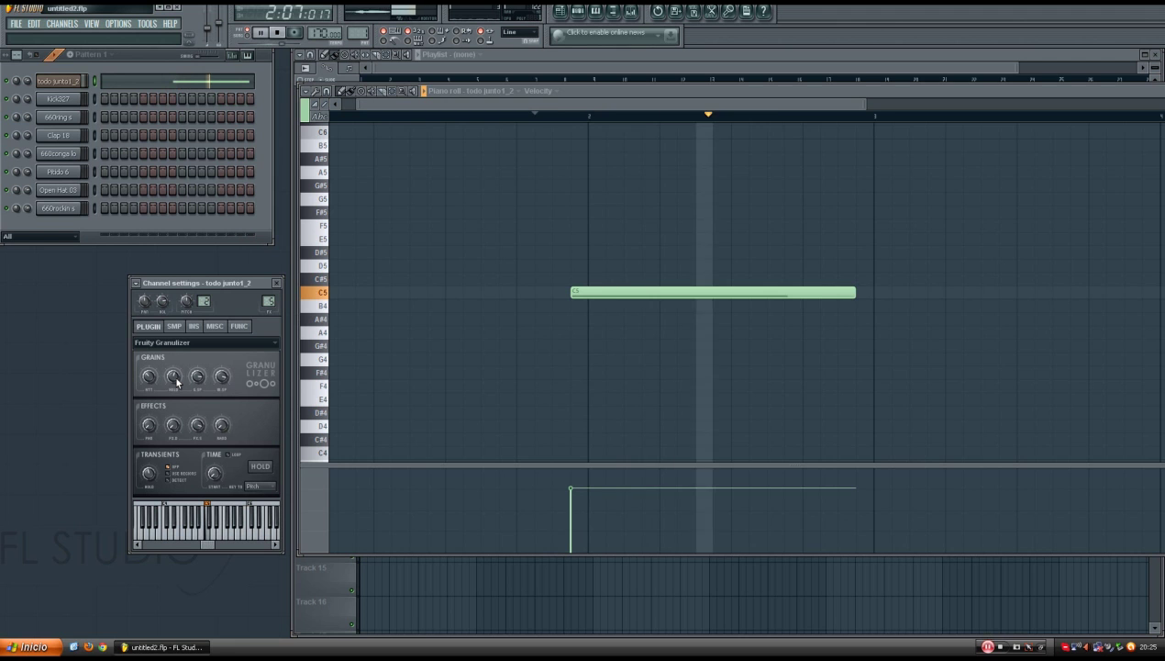
pyautogui.press('space')
pyautogui.press('space')
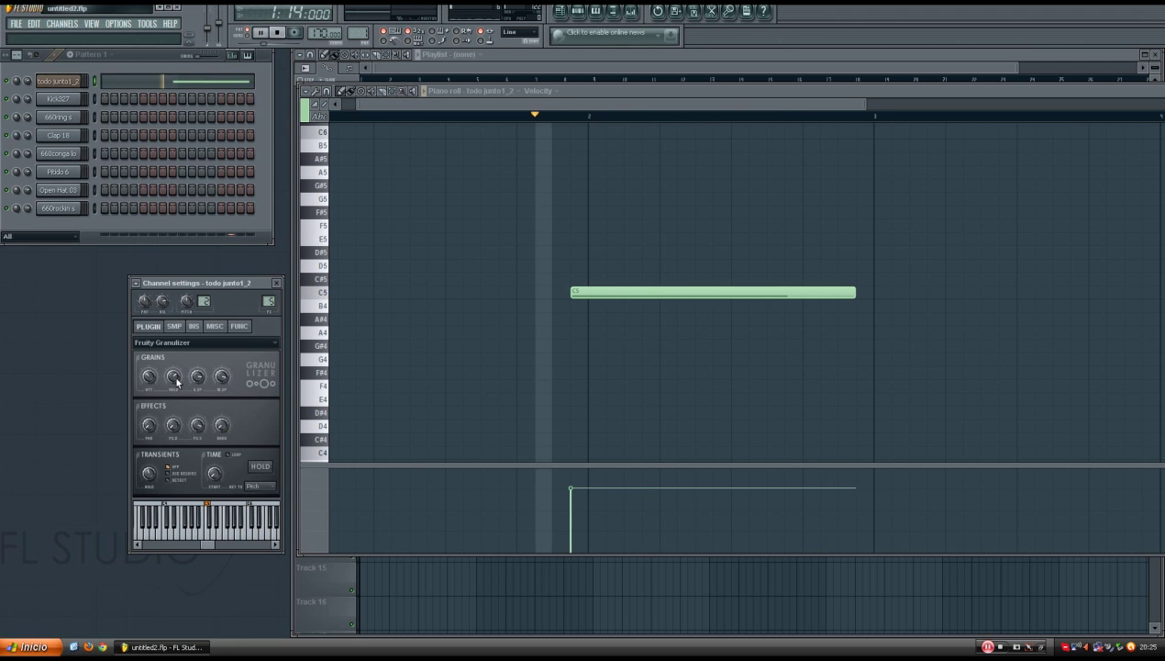
pyautogui.press('space')
pyautogui.press('space')
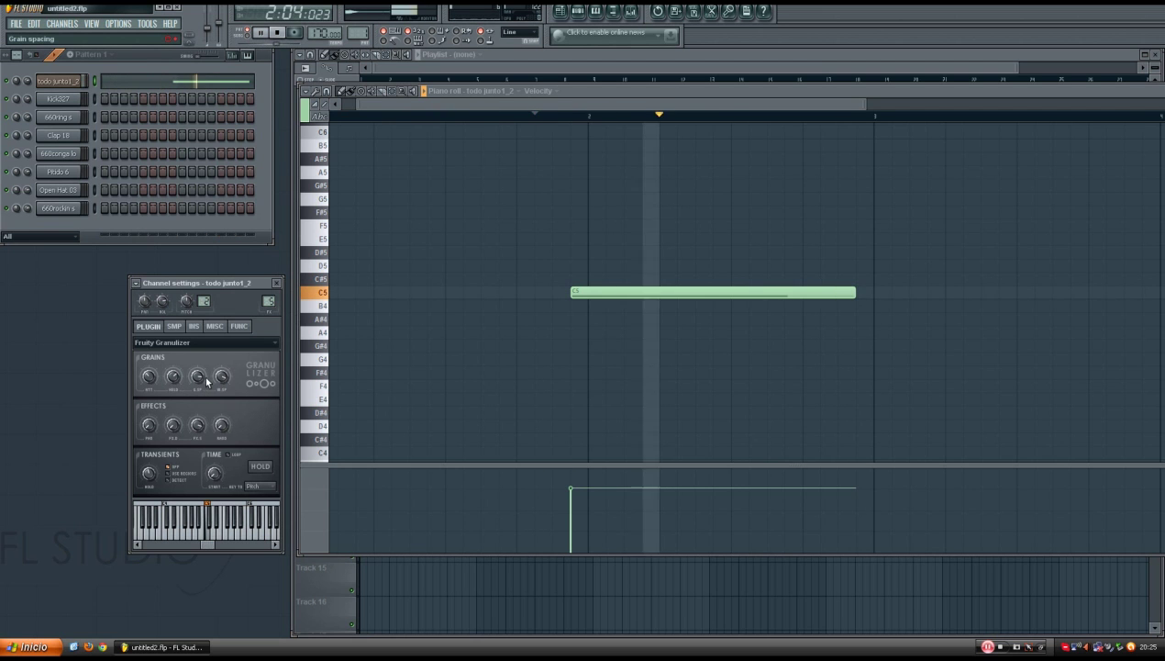
# Step: Vary the Grain hold time through 44 ms and 12 ms down to 4 ms while auditioning the C5 note
pyautogui.press('space')
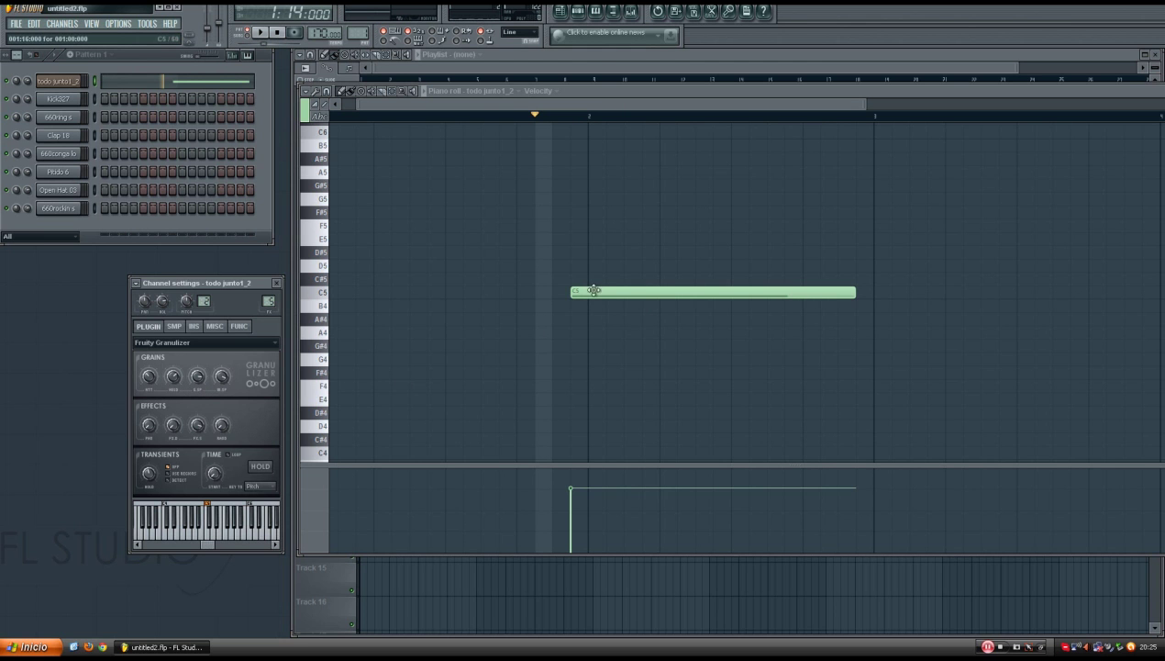
pyautogui.press('space')
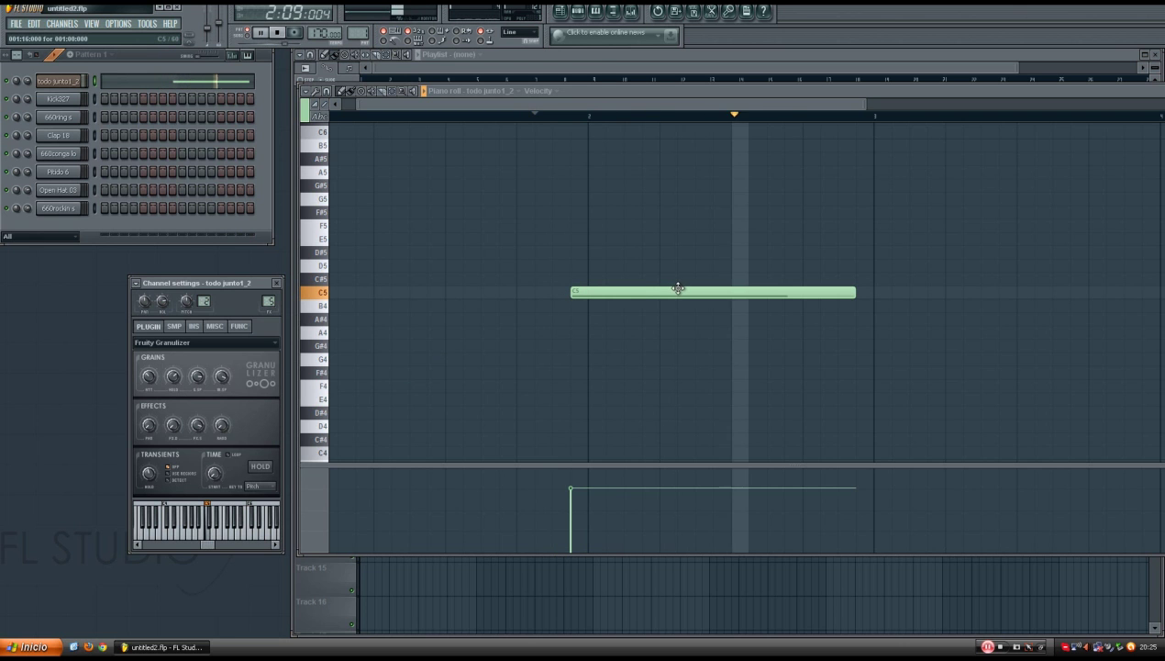
pyautogui.press('space')
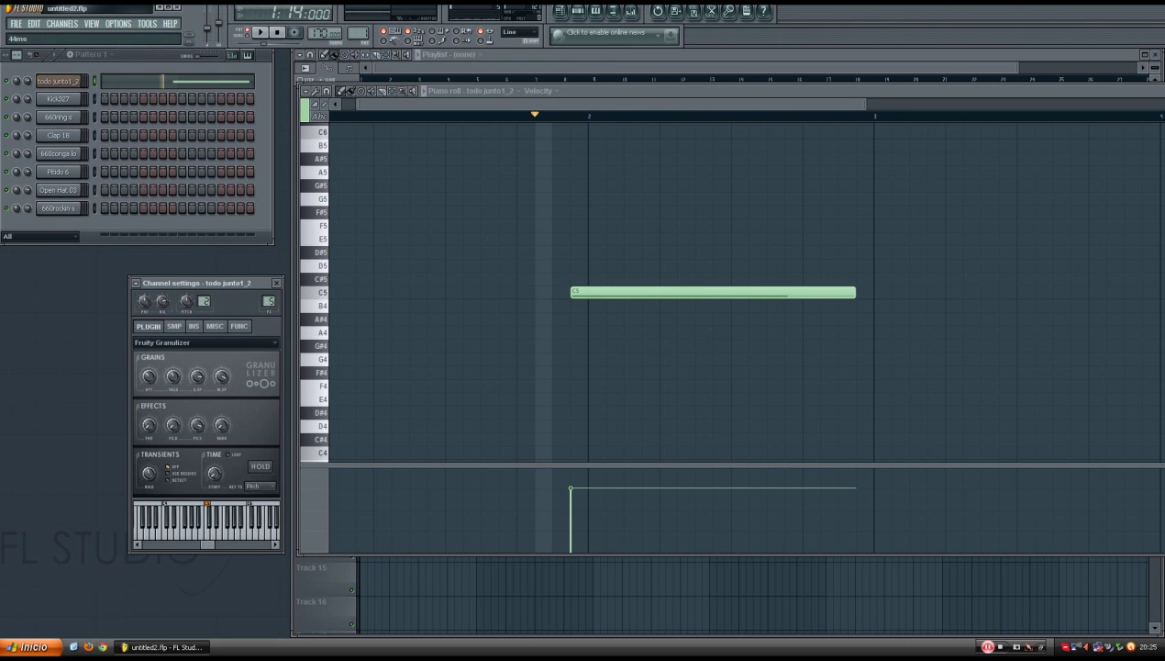
pyautogui.press('space')
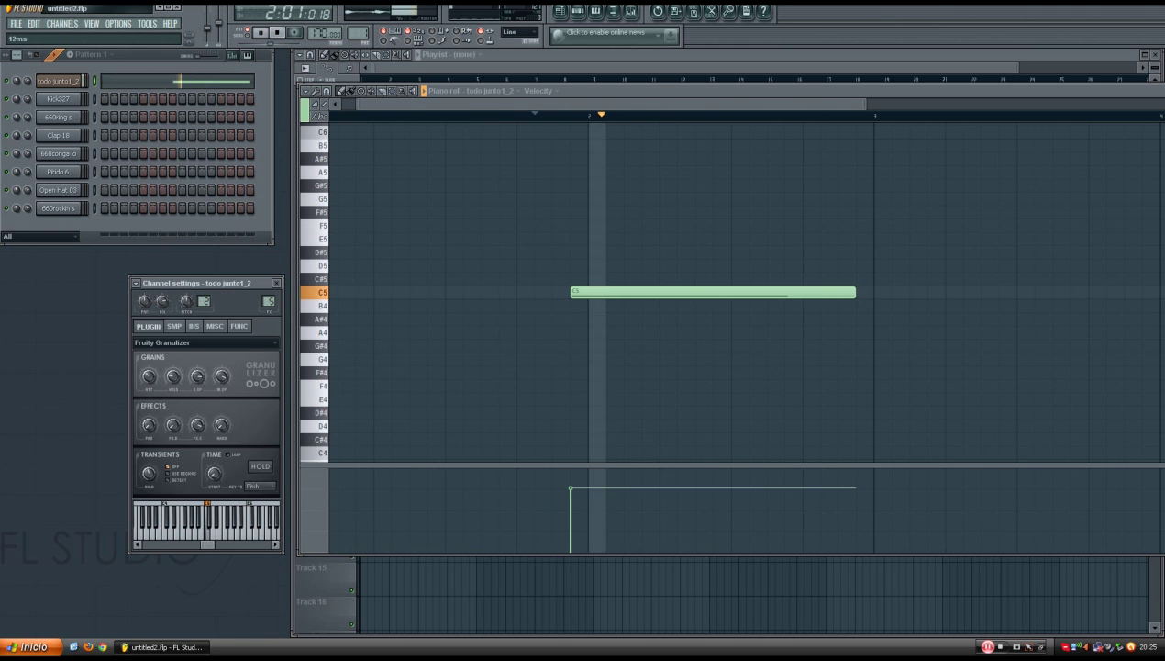
pyautogui.moveTo(172, 377); pyautogui.dragTo(172, 398)
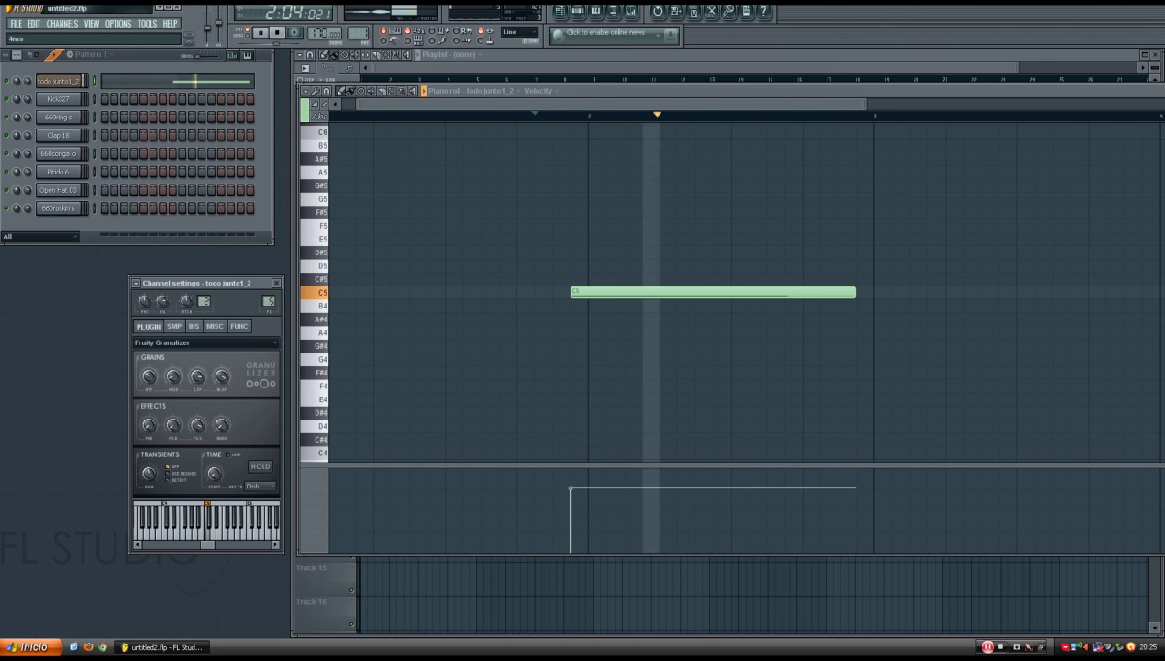
# Step: Adjust the Grain spacing around 230% during playback of the C5 note, and stop the audition
pyautogui.click(197, 379)
pyautogui.press('space')
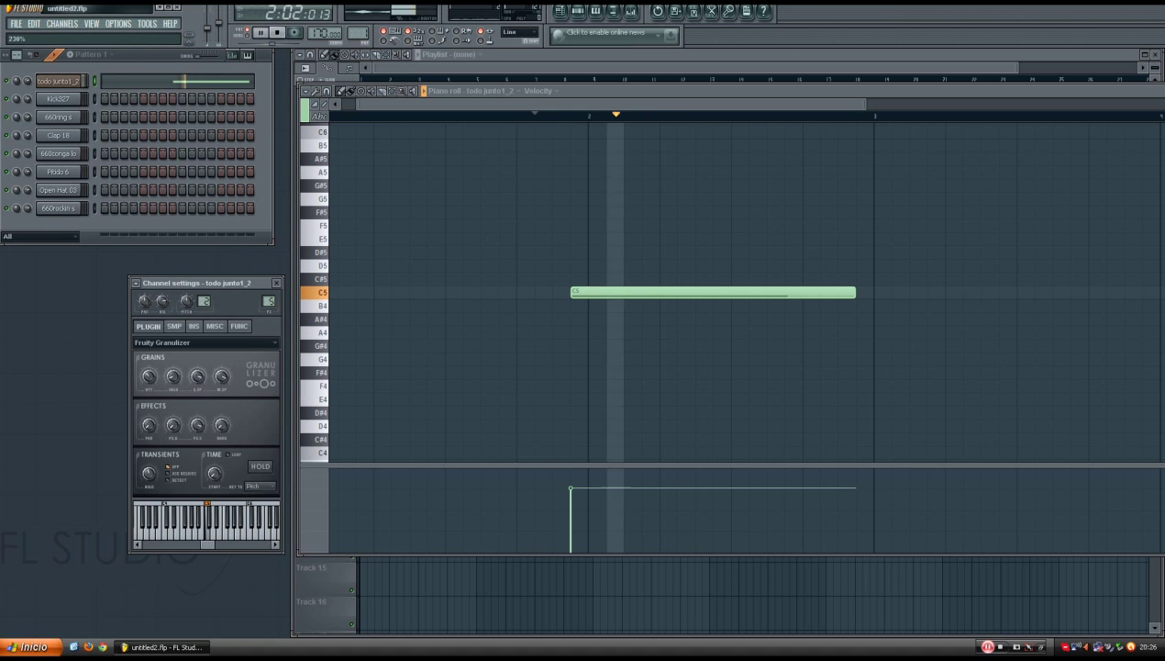
pyautogui.moveTo(197, 379)
pyautogui.mouseDown()
pyautogui.moveTo(197, 358)
pyautogui.moveTo(198, 445)
pyautogui.moveTo(197, 427)
pyautogui.mouseUp()
pyautogui.press('space')
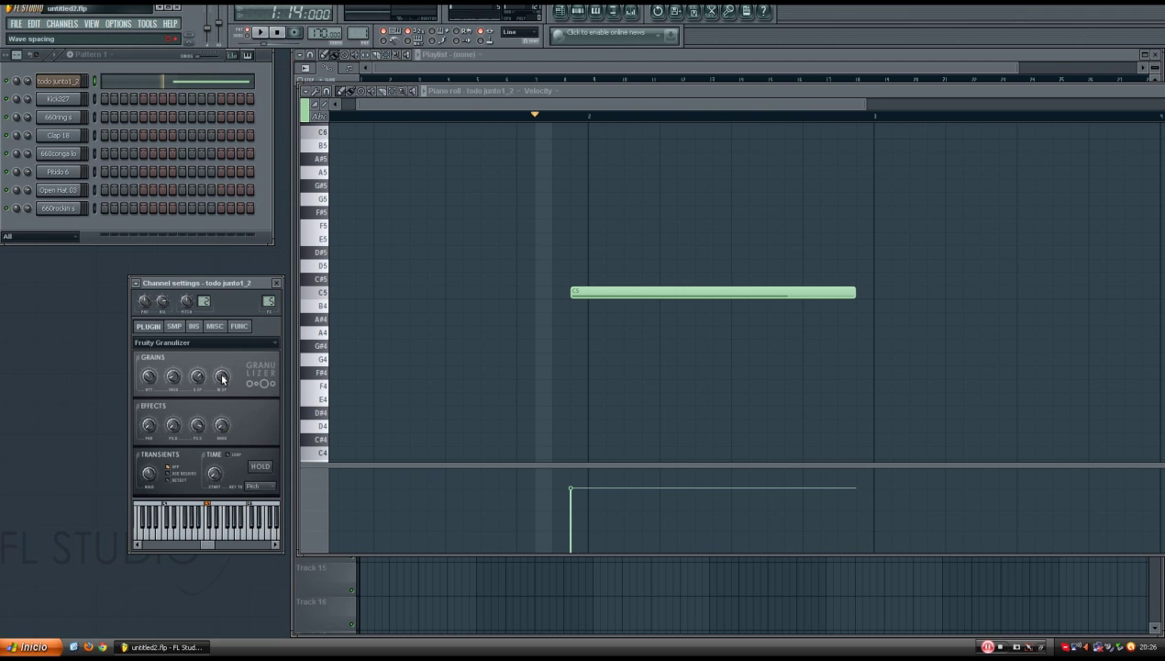
# Step: Lower the Granulizer's Wave spacing through 157% while auditioning the C5 note
pyautogui.press('space')
pyautogui.moveTo(222, 379); pyautogui.dragTo(222, 412)
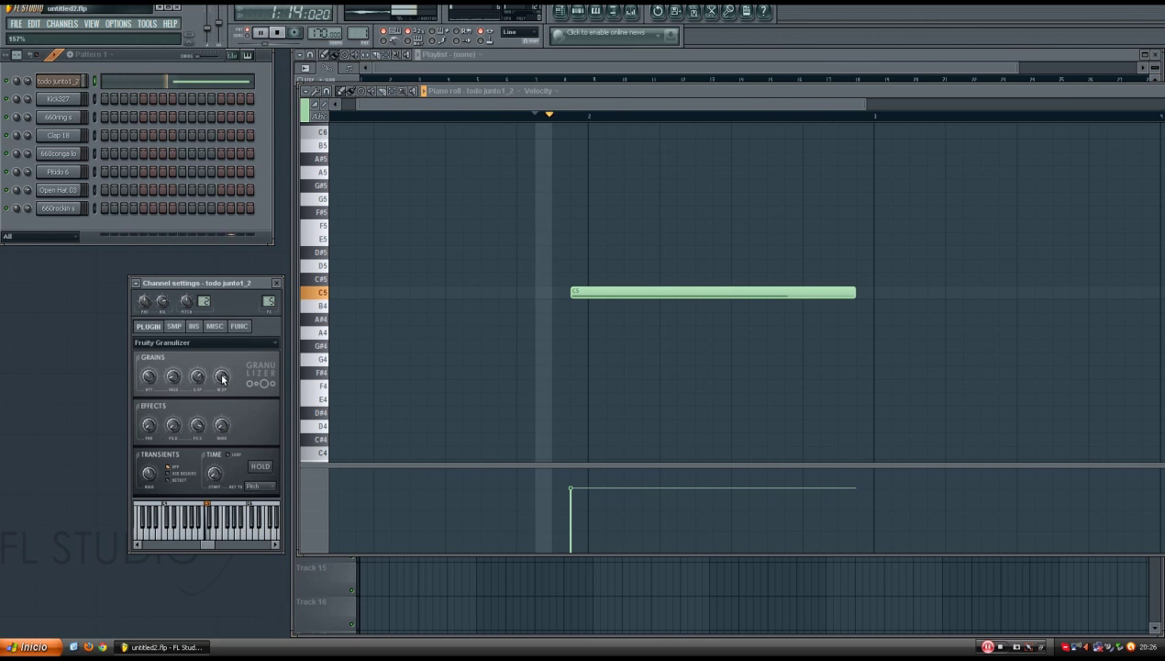
pyautogui.press('space')
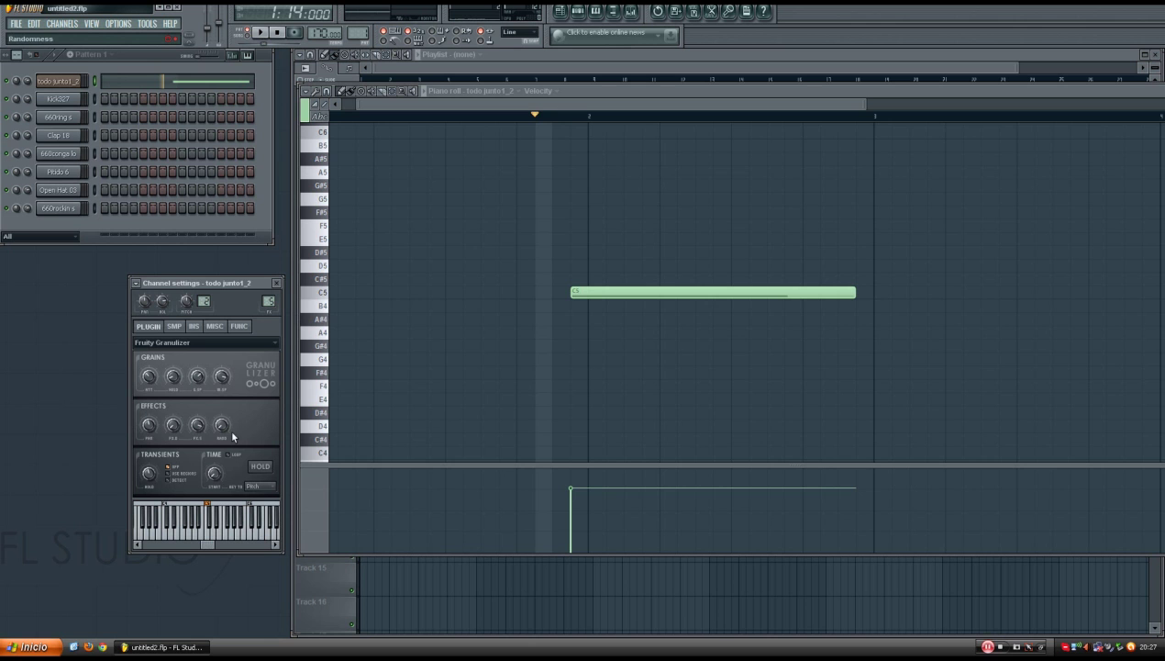
# Step: Adjust the Granulizer's Stereo separation effect and audition the C5 note with the different settings
pyautogui.press('space')
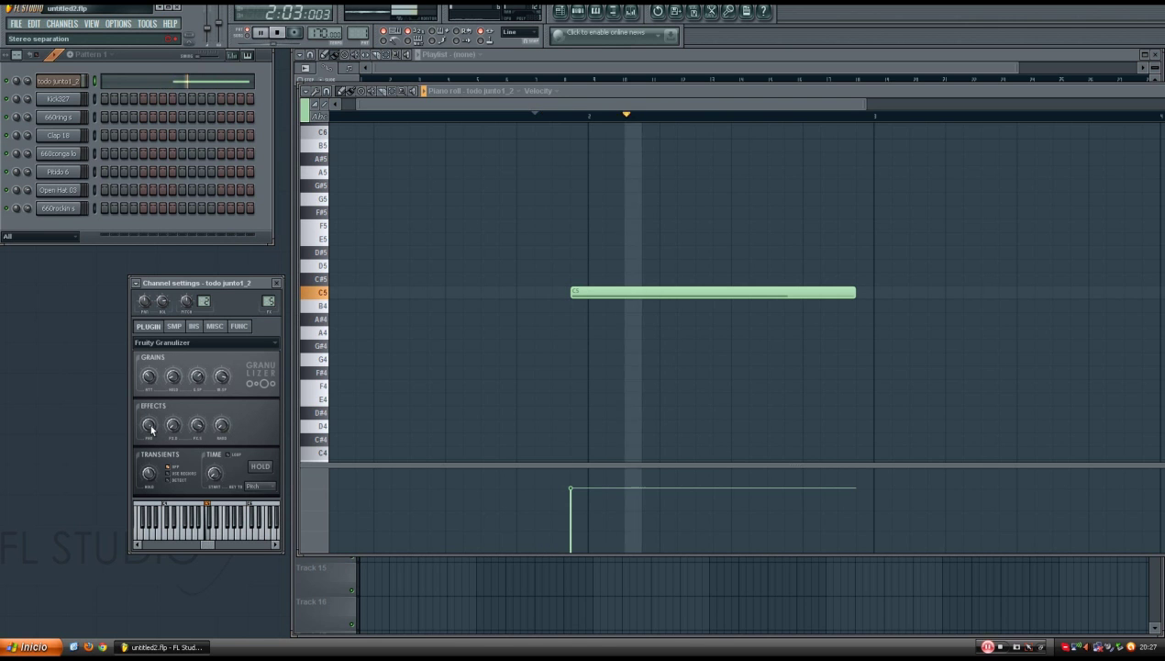
pyautogui.press('space')
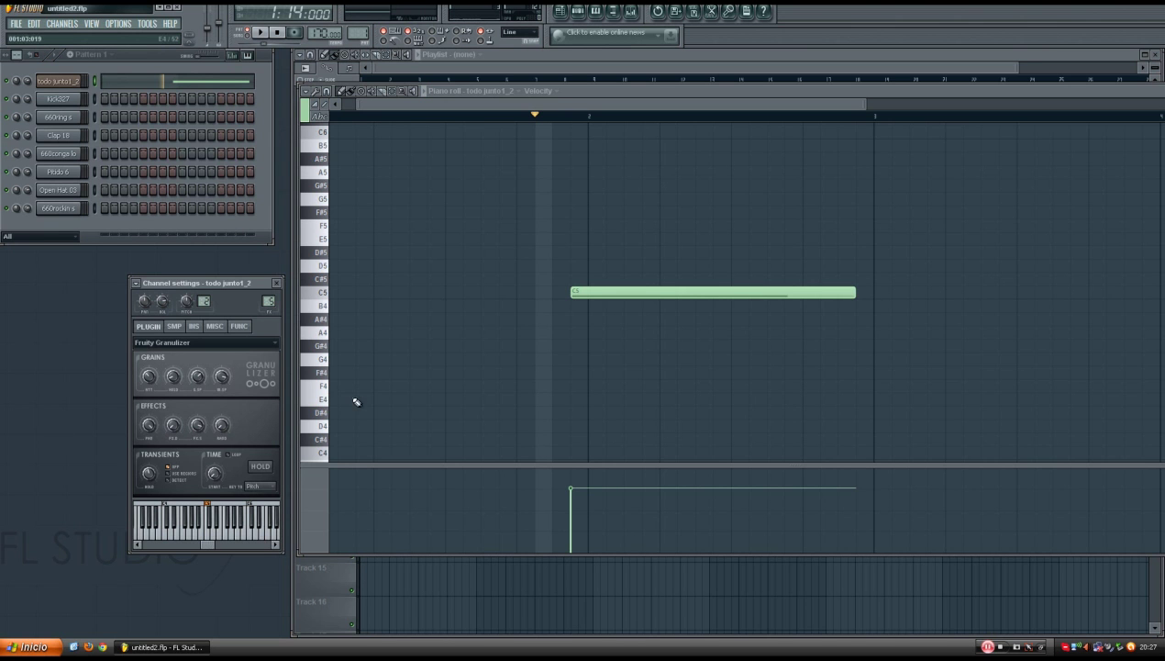
pyautogui.press('space')
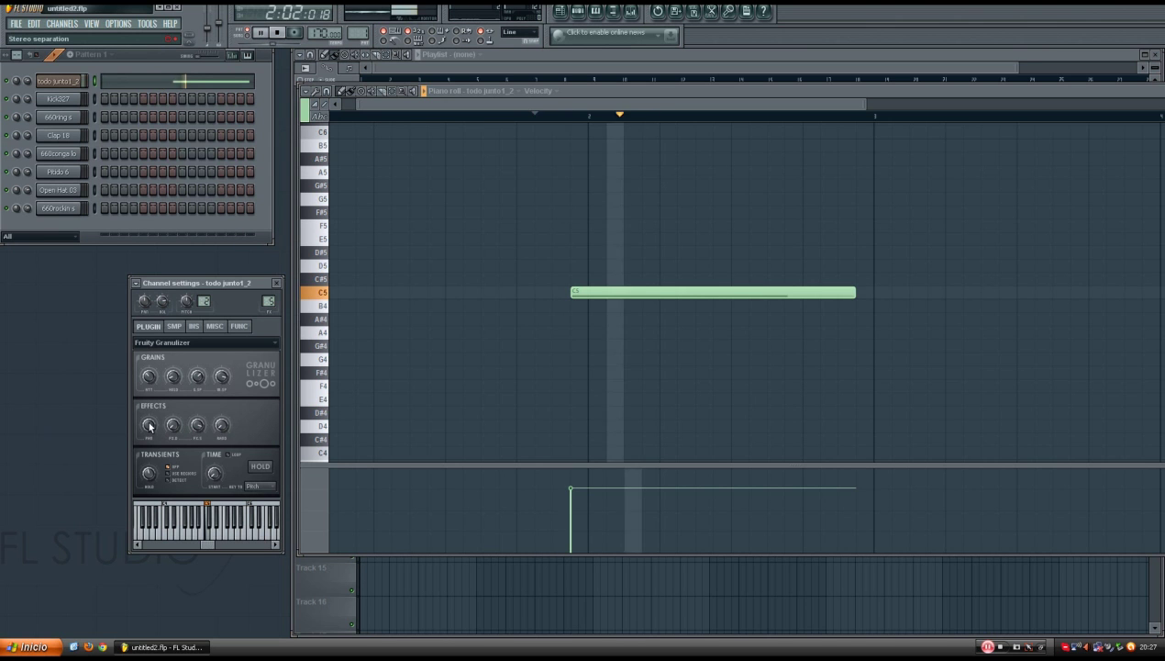
pyautogui.press('space')
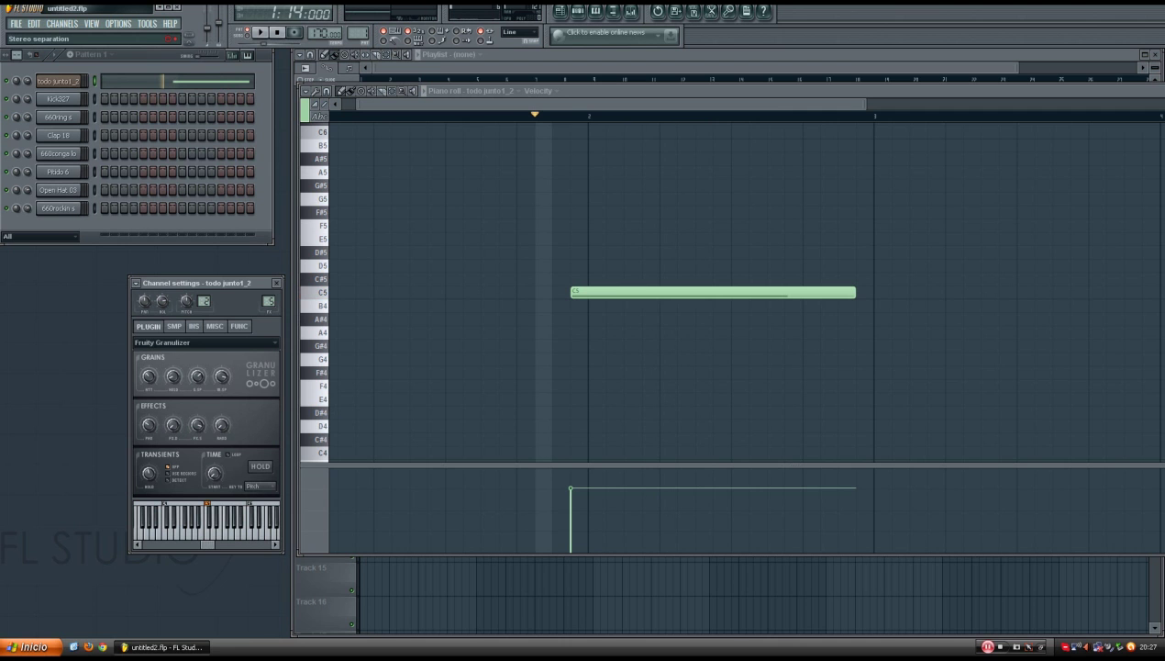
pyautogui.press('space')
pyautogui.press('space')
pyautogui.press('space')
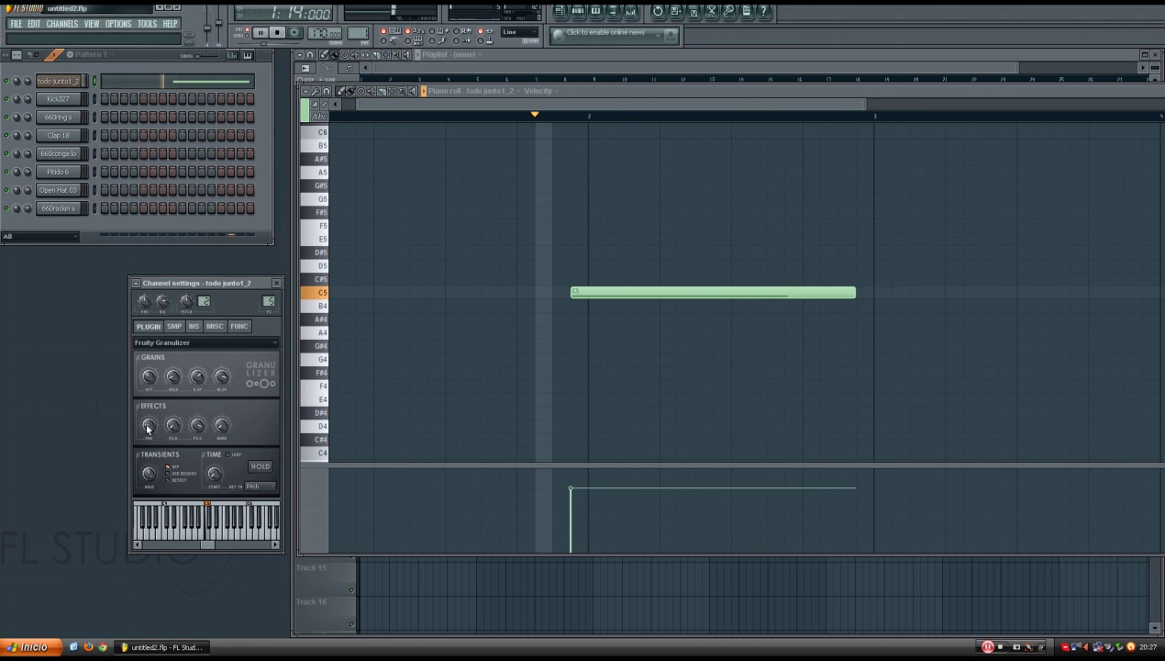
pyautogui.press('space')
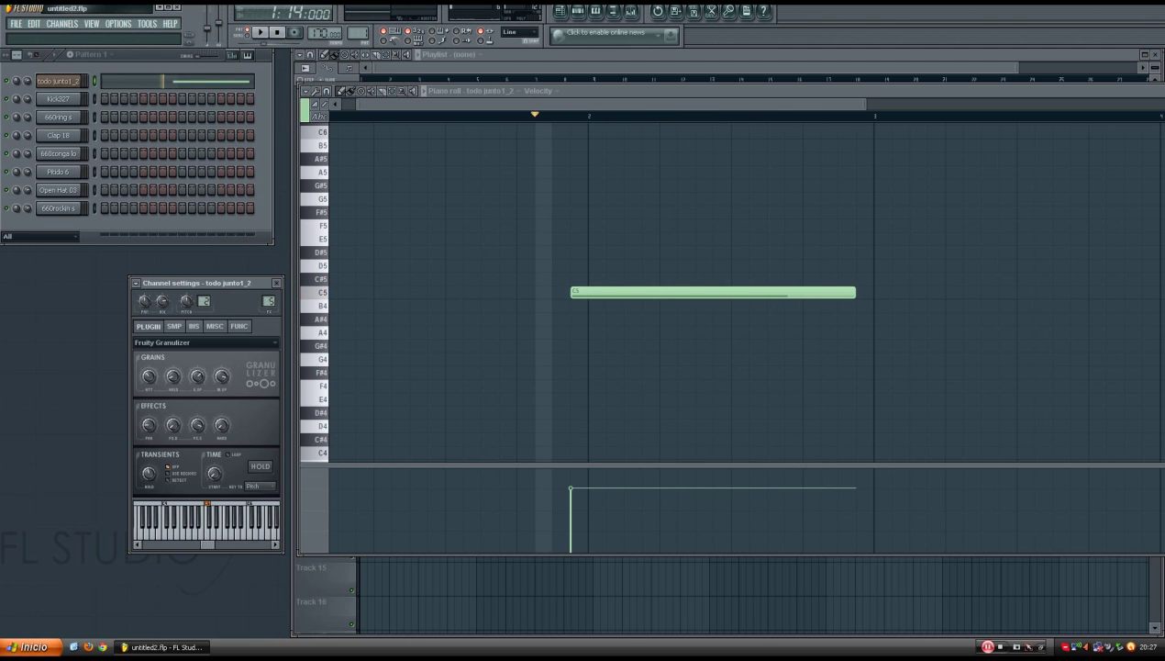
# Step: Move the Stereo separation toward the opposite side and readjust Wave spacing, auditioning the C5 note
pyautogui.press('space')
pyautogui.press('space')
pyautogui.press('space')
pyautogui.moveTo(220, 380); pyautogui.dragTo(221, 362)
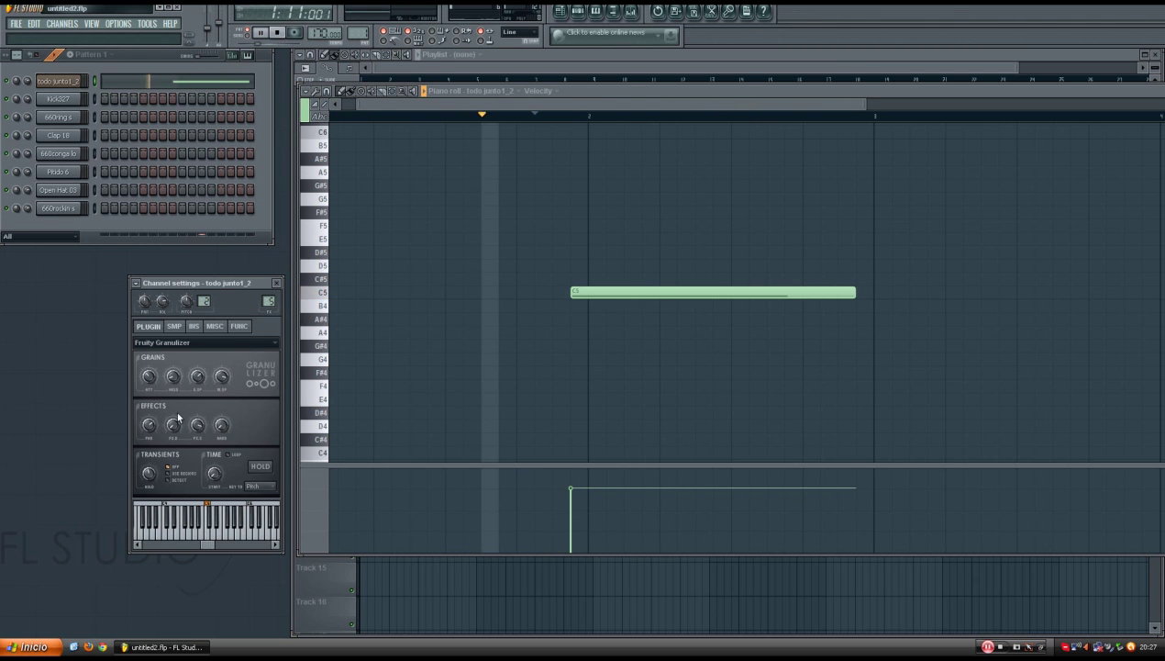
pyautogui.press('space')
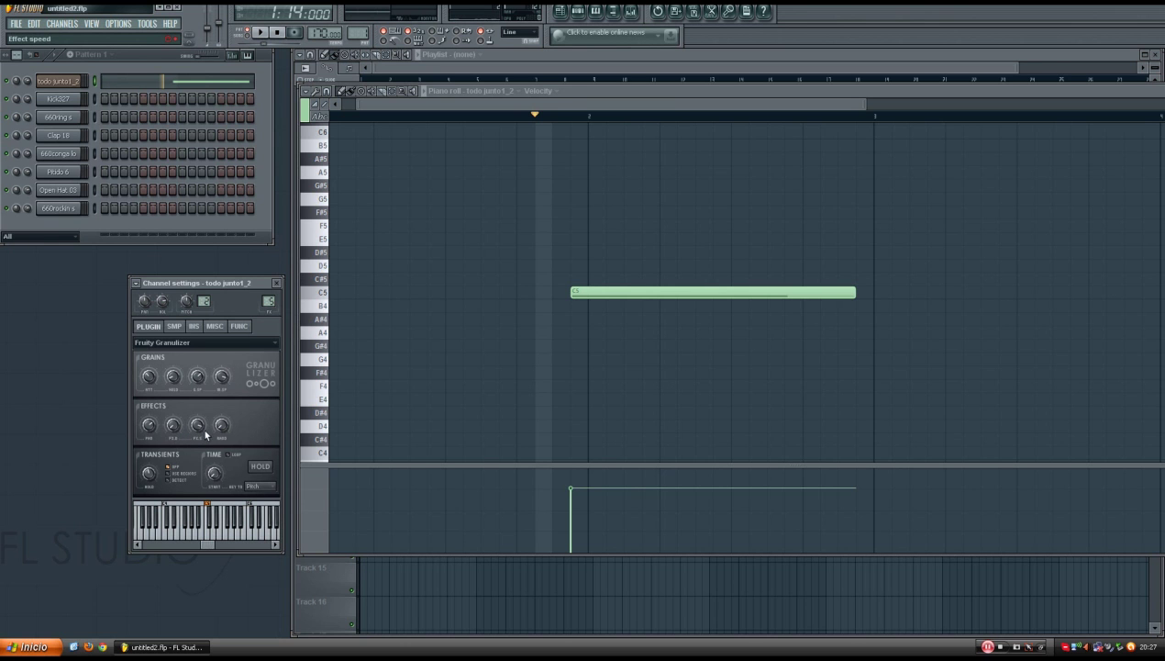
# Step: Raise the Granulizer's effect depth and audition the C5 note while adjusting the Effect speed
pyautogui.moveTo(186, 431); pyautogui.dragTo(186, 454)
pyautogui.press('space')
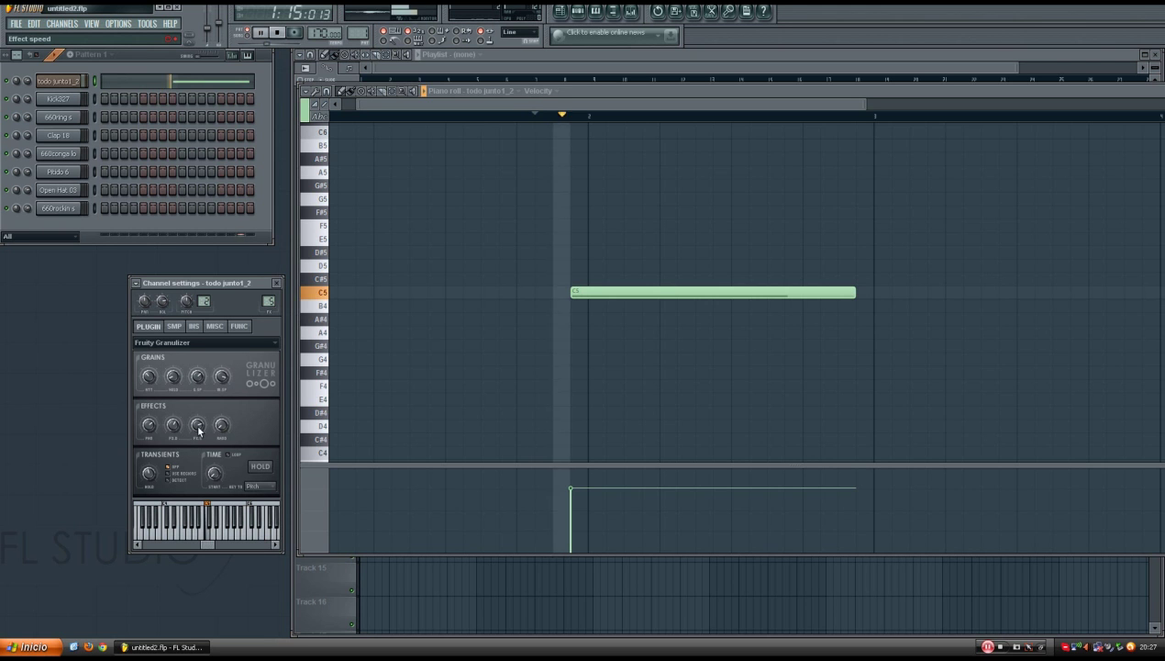
pyautogui.press('space')
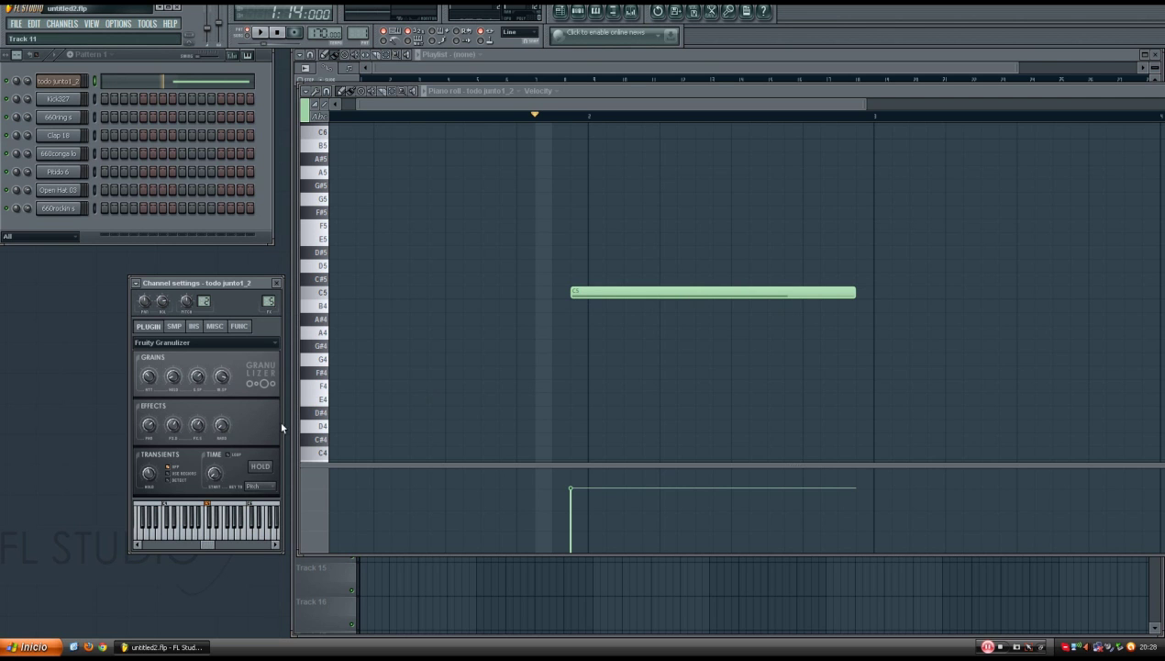
# Step: Readjust the Effect speed and replay the C5 note to compare the settings
pyautogui.press('space')
pyautogui.press('space')
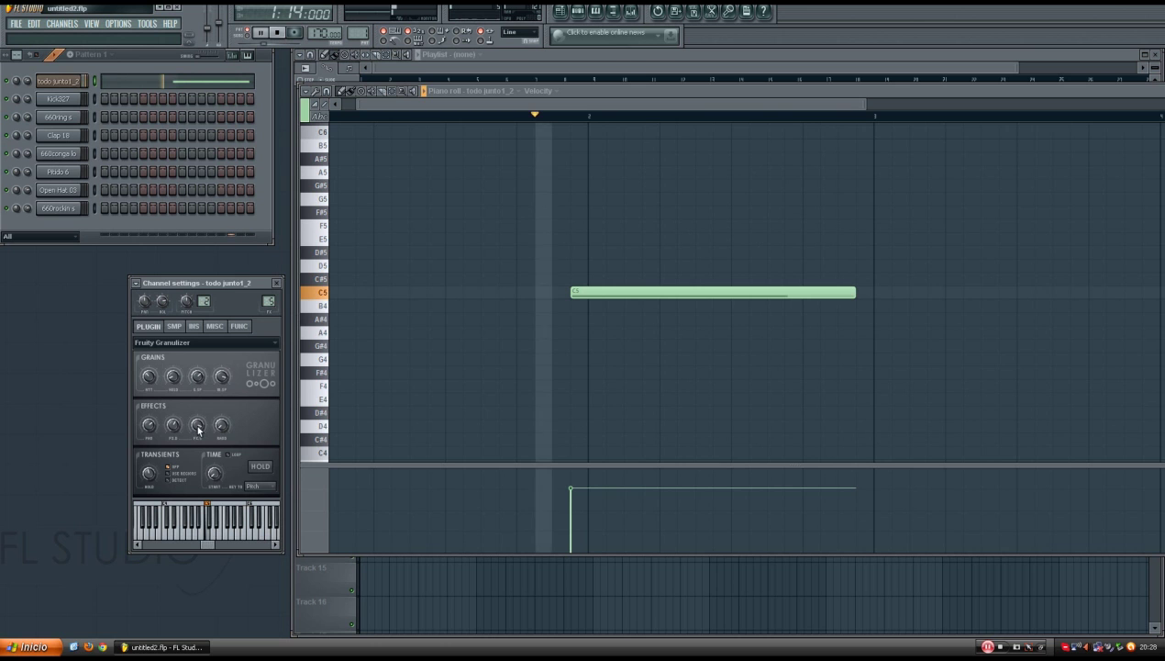
pyautogui.press('space')
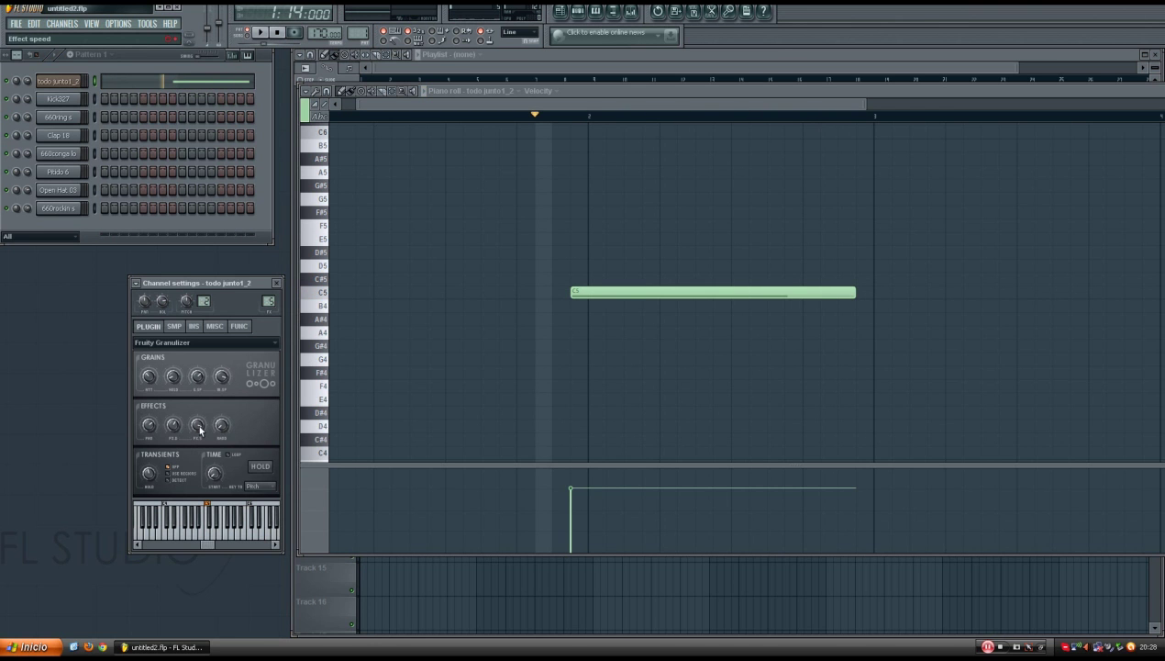
pyautogui.press('space')
pyautogui.press('space')
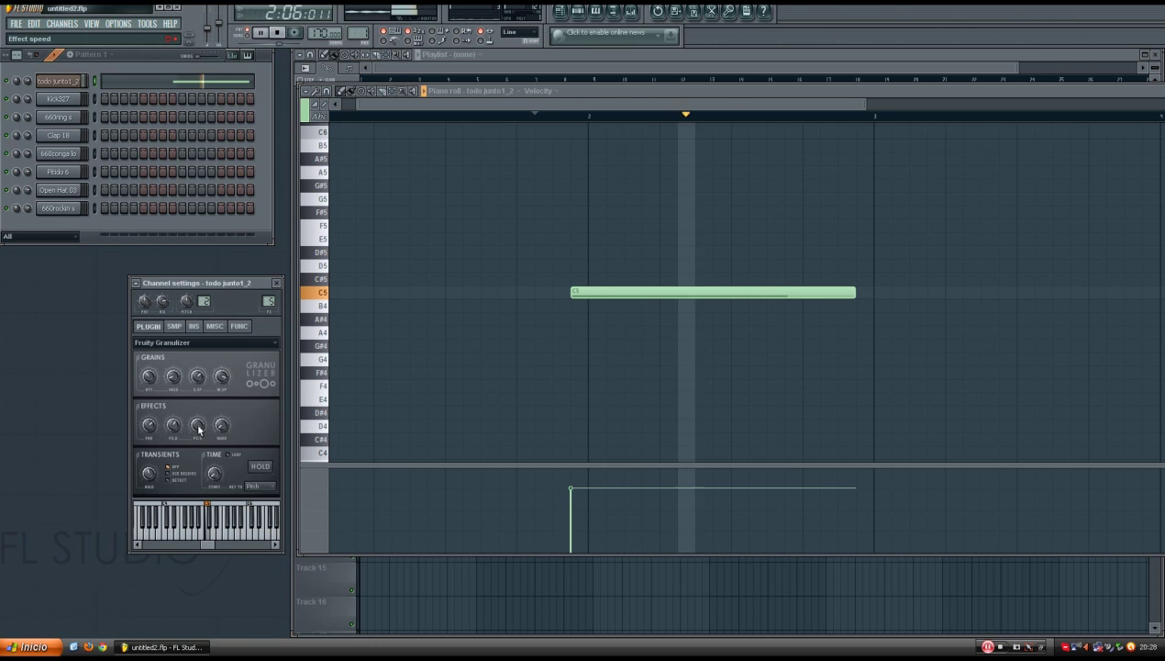
# Step: Replay the C5 note to compare Effect speed settings, and lower the Effect depth to 0%
pyautogui.press('space')
pyautogui.press('space')
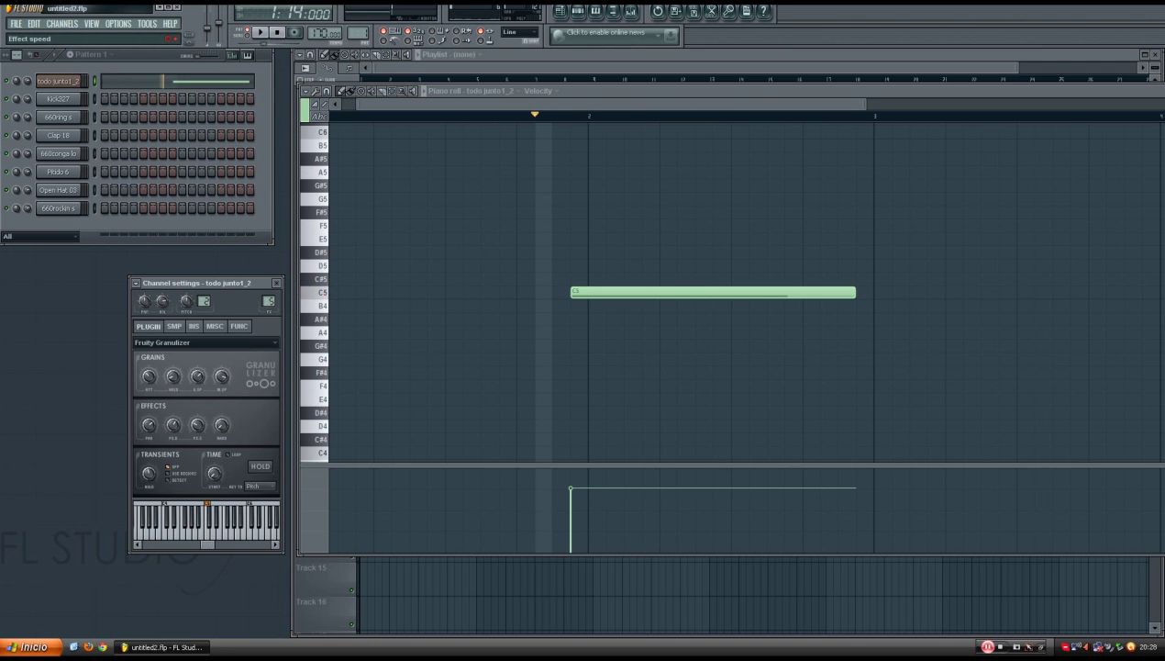
pyautogui.press('space')
pyautogui.press('space')
pyautogui.press('space')
pyautogui.press('space')
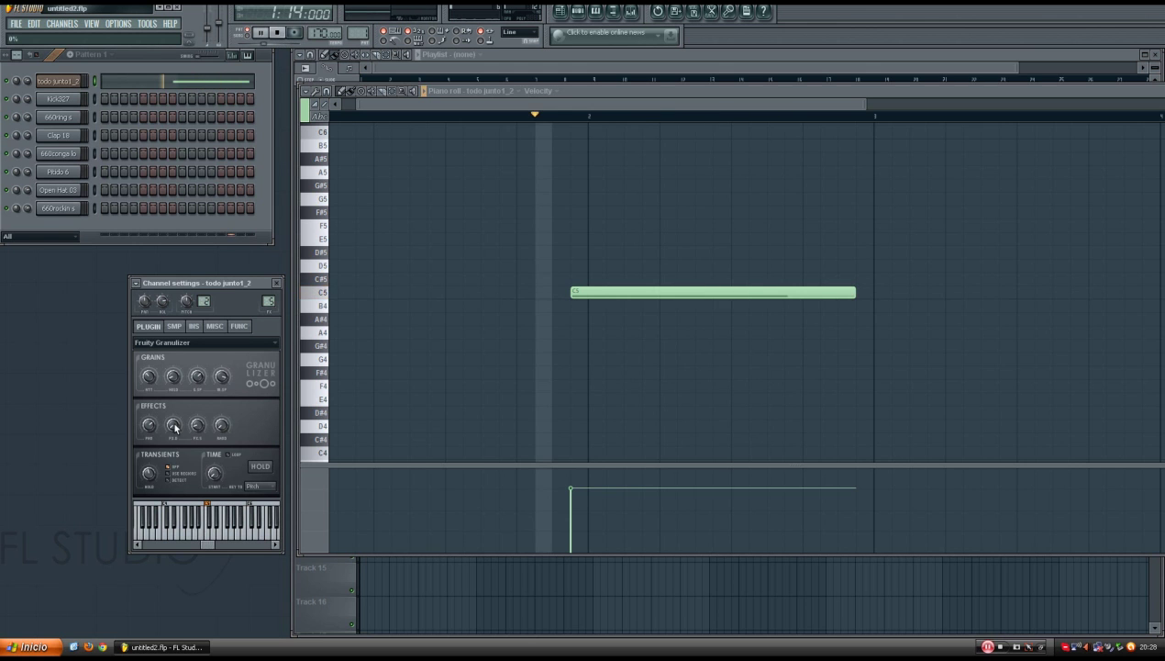
# Step: Readjust the Granulizer's Effect depth and Effect speed, auditioning the C5 note with each setting
pyautogui.press('space')
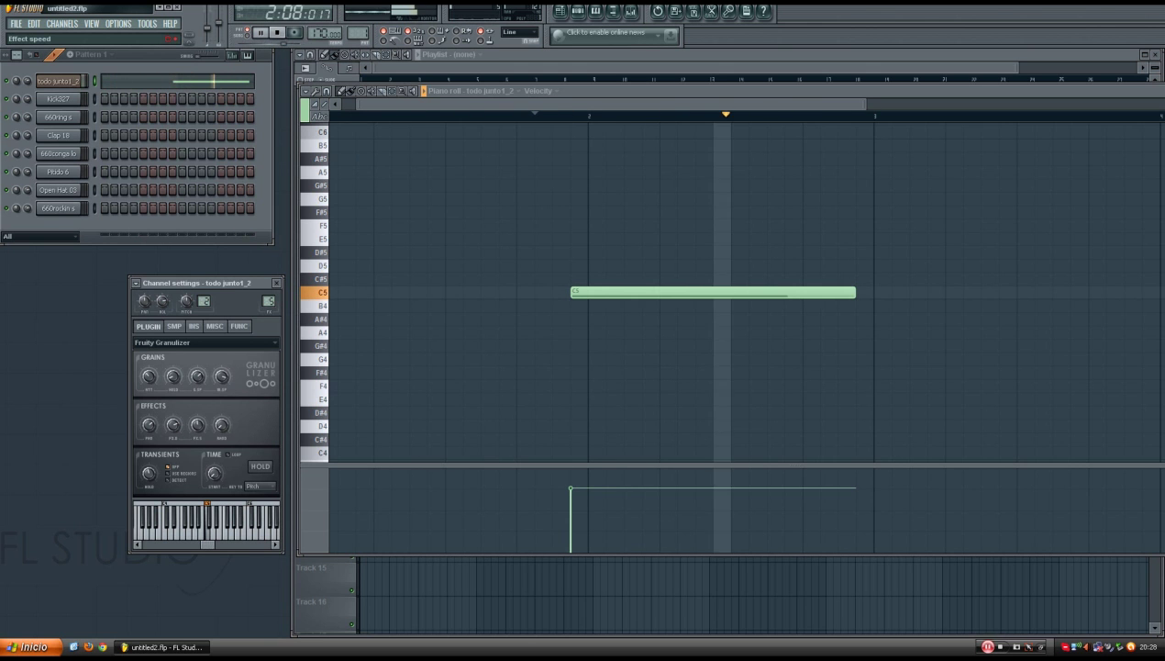
pyautogui.press('space')
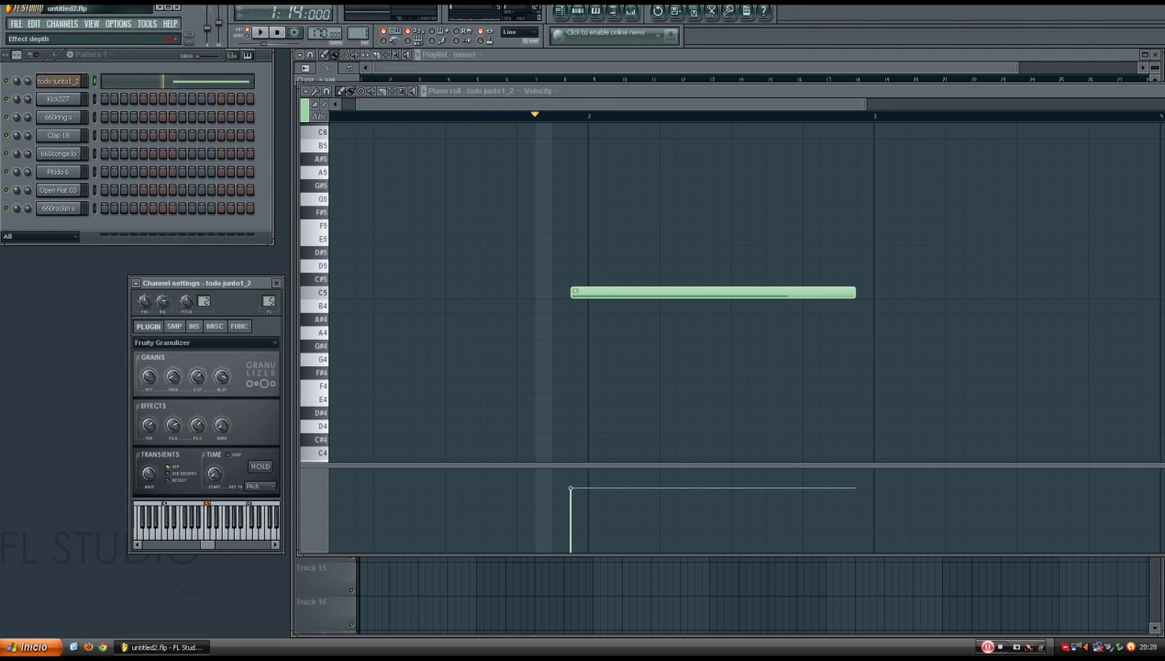
pyautogui.press('space')
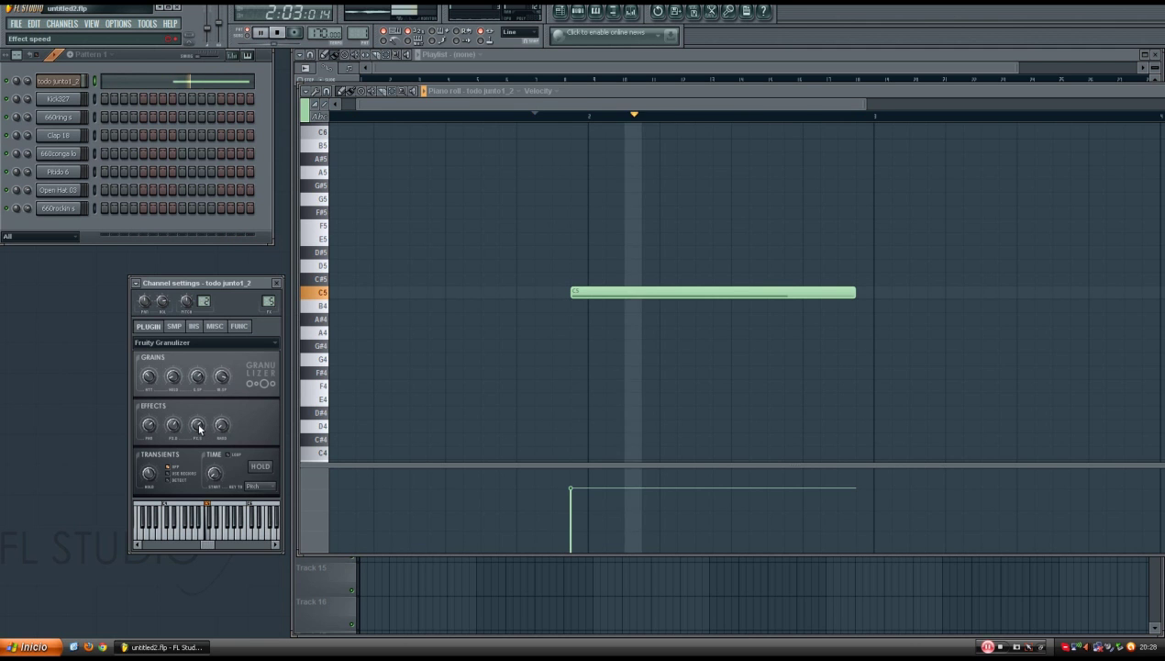
pyautogui.moveTo(172, 424); pyautogui.dragTo(171, 431)
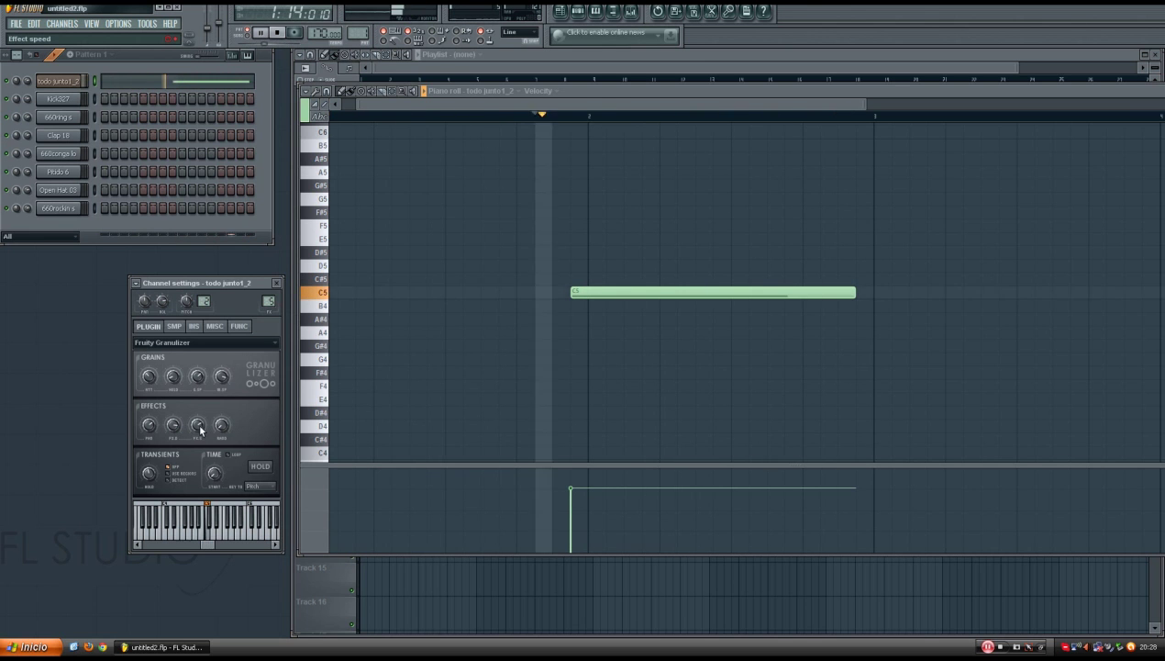
pyautogui.press('space')
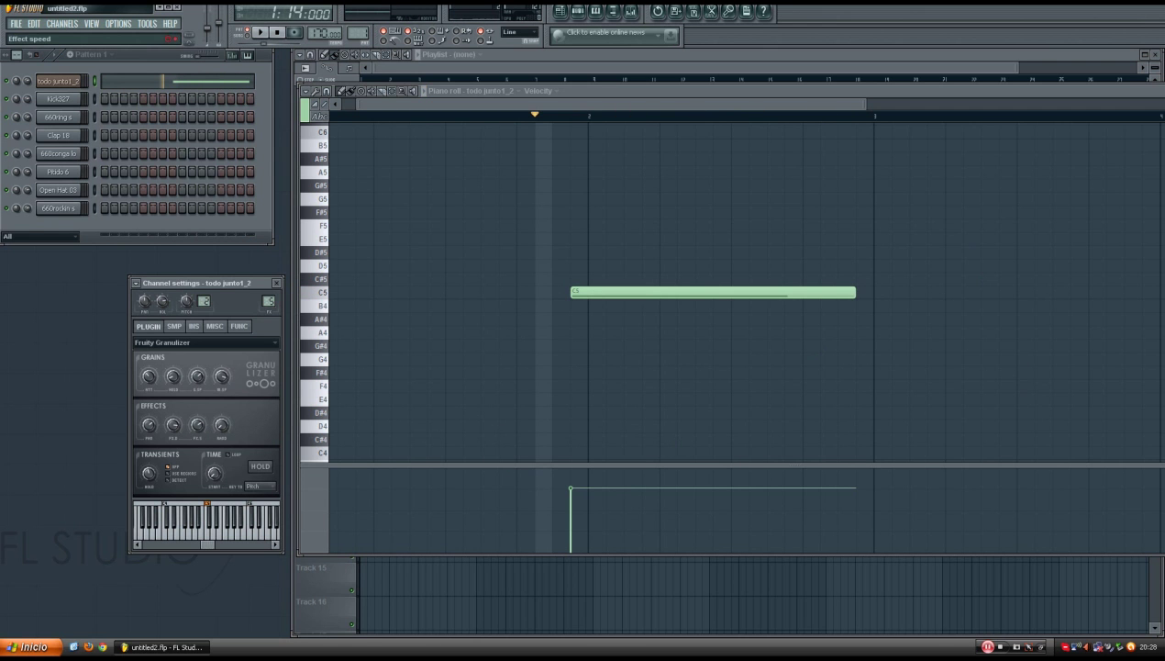
pyautogui.press('space')
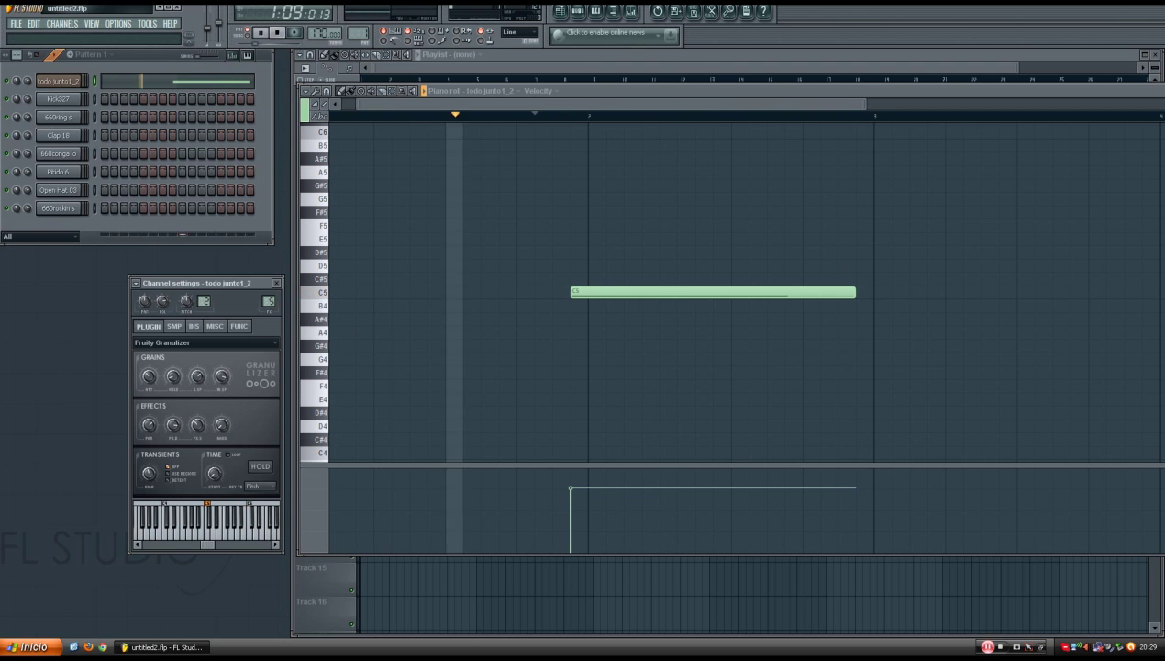
# Step: Reset the Granulizer's Effect speed and Effect depth to their defaults and stop playback
pyautogui.rightClick(195, 426)
pyautogui.click(202, 431)
pyautogui.rightClick(174, 427)
pyautogui.click(189, 431)
pyautogui.press('space')
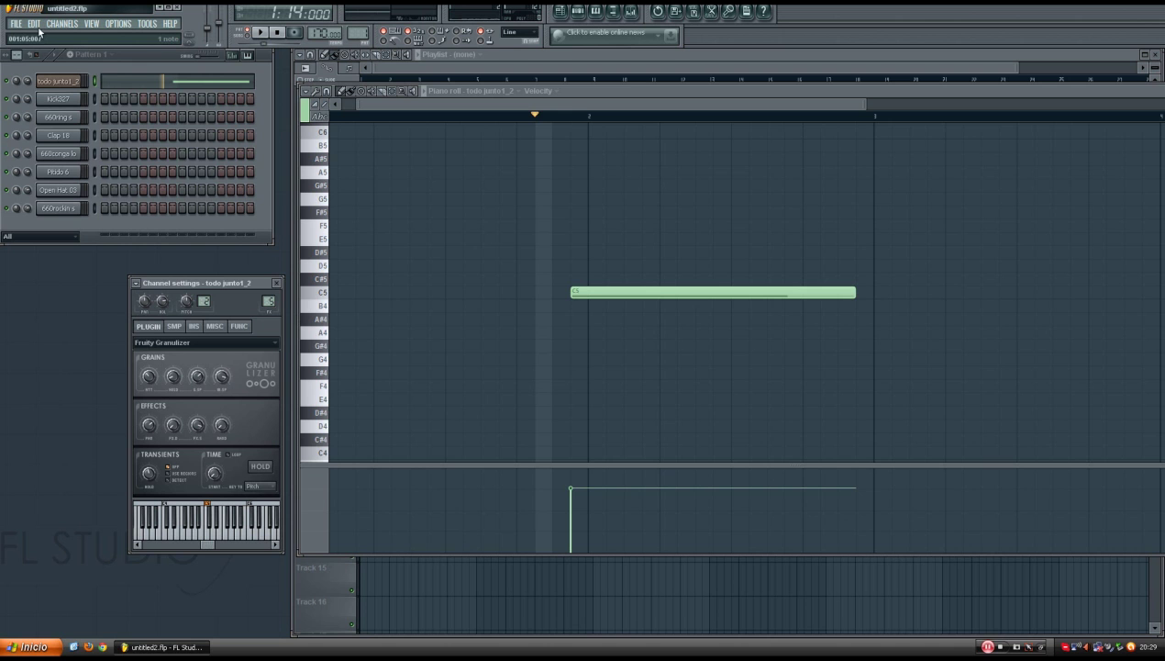
# Step: Adjust the Granulizer's Randomness effect, trying about 53%, and audition the C5 note
pyautogui.click(221, 427)
pyautogui.press('space')
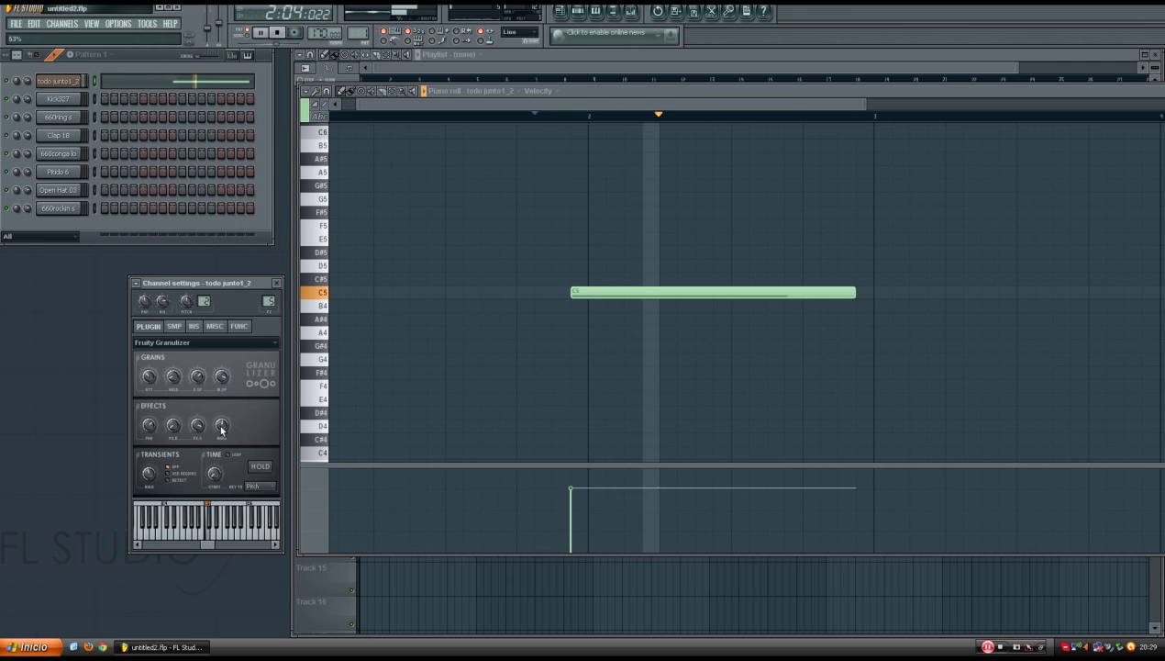
pyautogui.press('space')
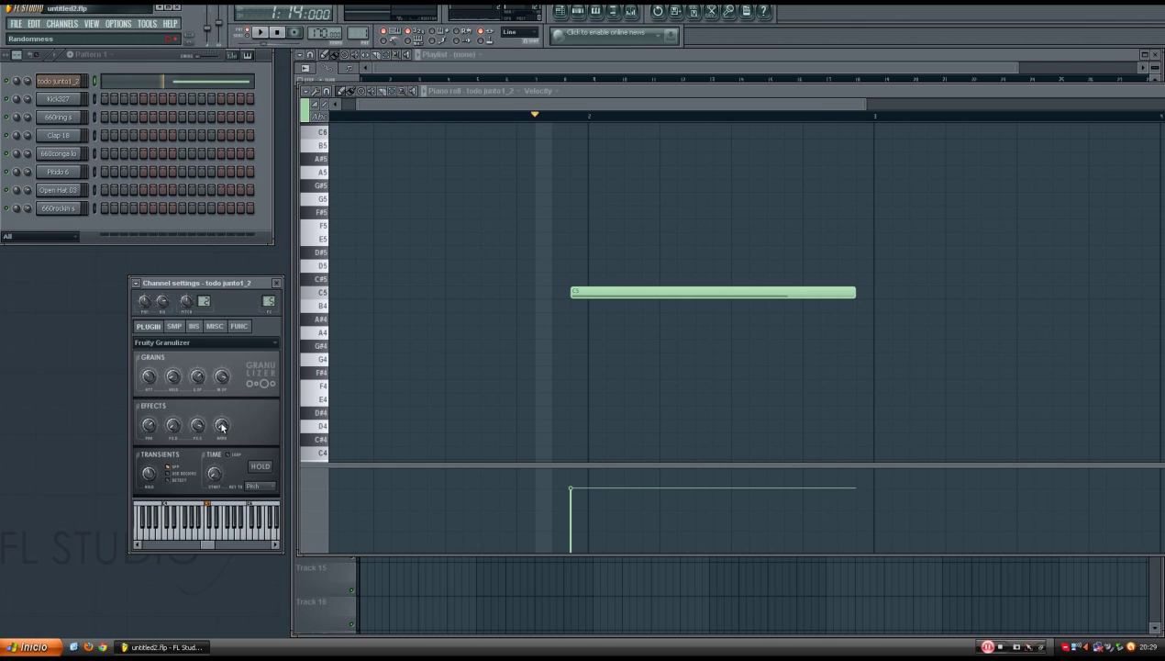
pyautogui.press('space')
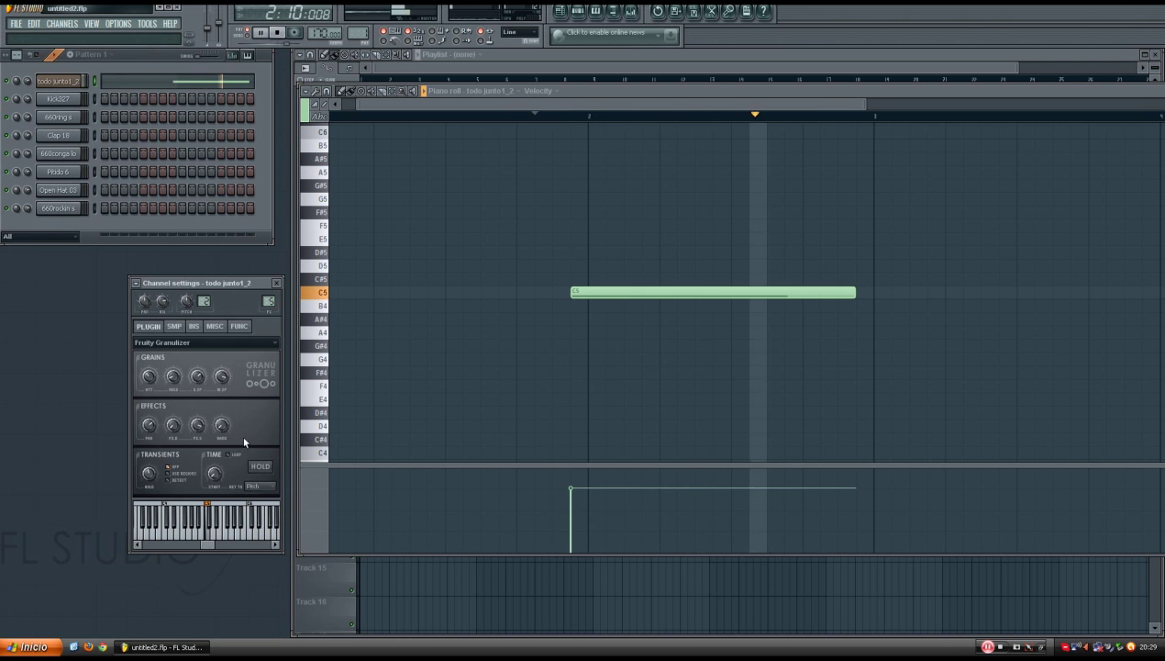
pyautogui.press('space')
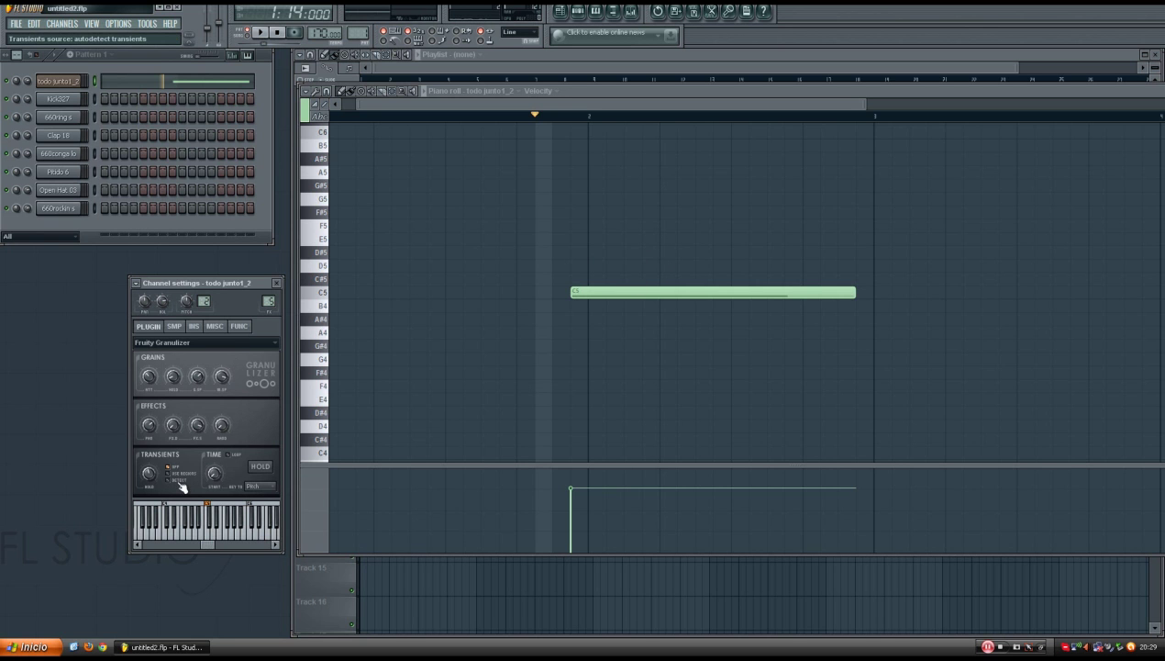
# Step: Set the piano roll's snap to 1/6 step and check the start of the C5 note on the finer grid
pyautogui.click(327, 93)
pyautogui.click(350, 159)
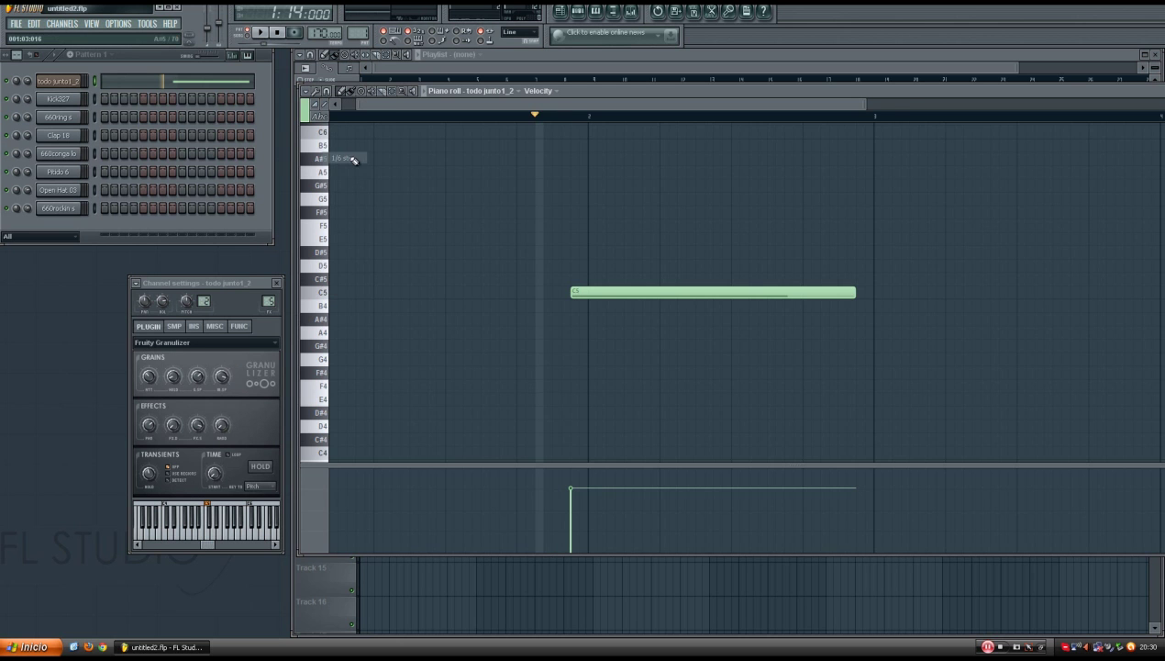
pyautogui.moveTo(869, 108); pyautogui.dragTo(614, 104)
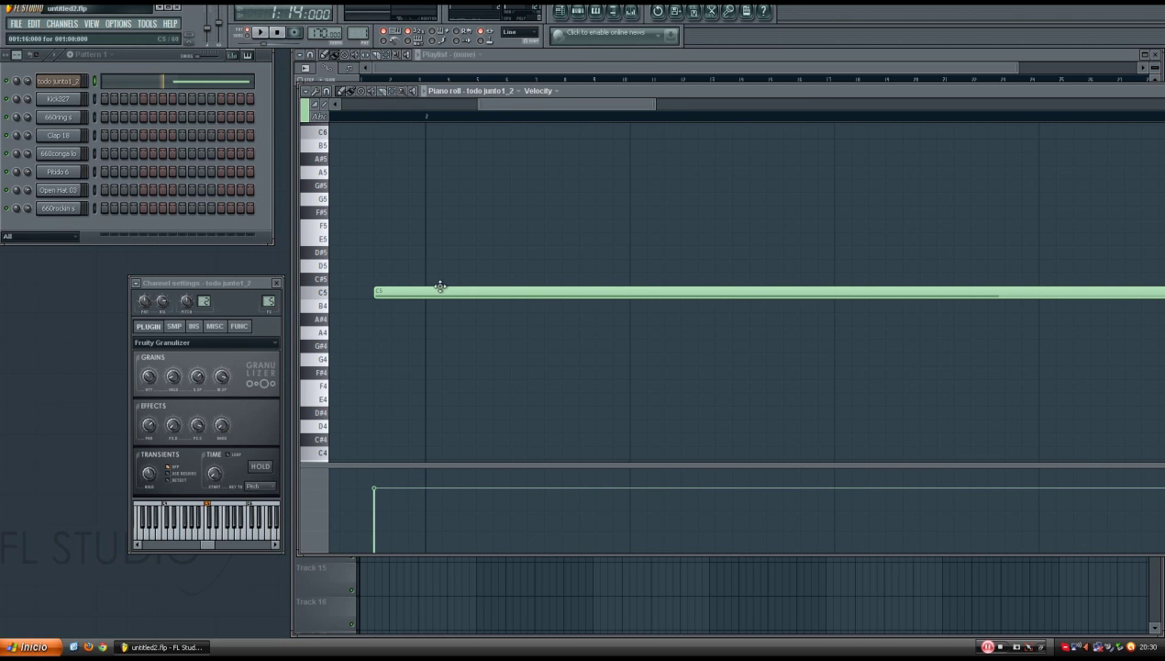
pyautogui.moveTo(655, 104); pyautogui.dragTo(908, 103)
pyautogui.moveTo(806, 104); pyautogui.dragTo(711, 103)
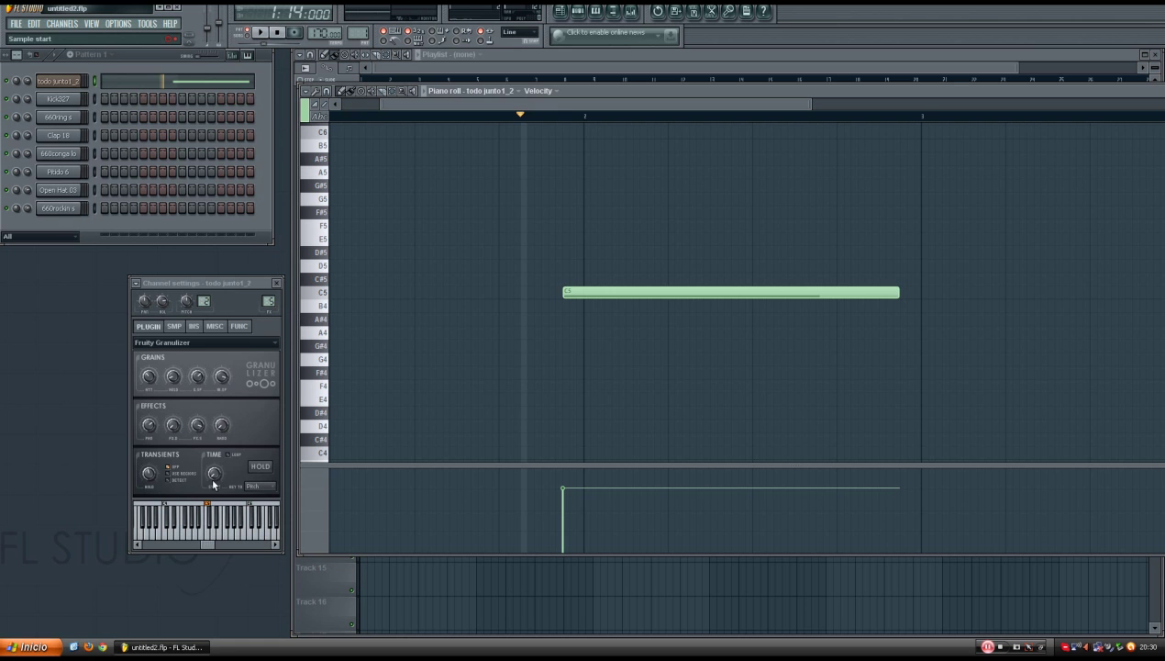
# Step: Adjust the Predelay time in the channel's instrument volume envelope and audition the C5 note
pyautogui.click(195, 327)
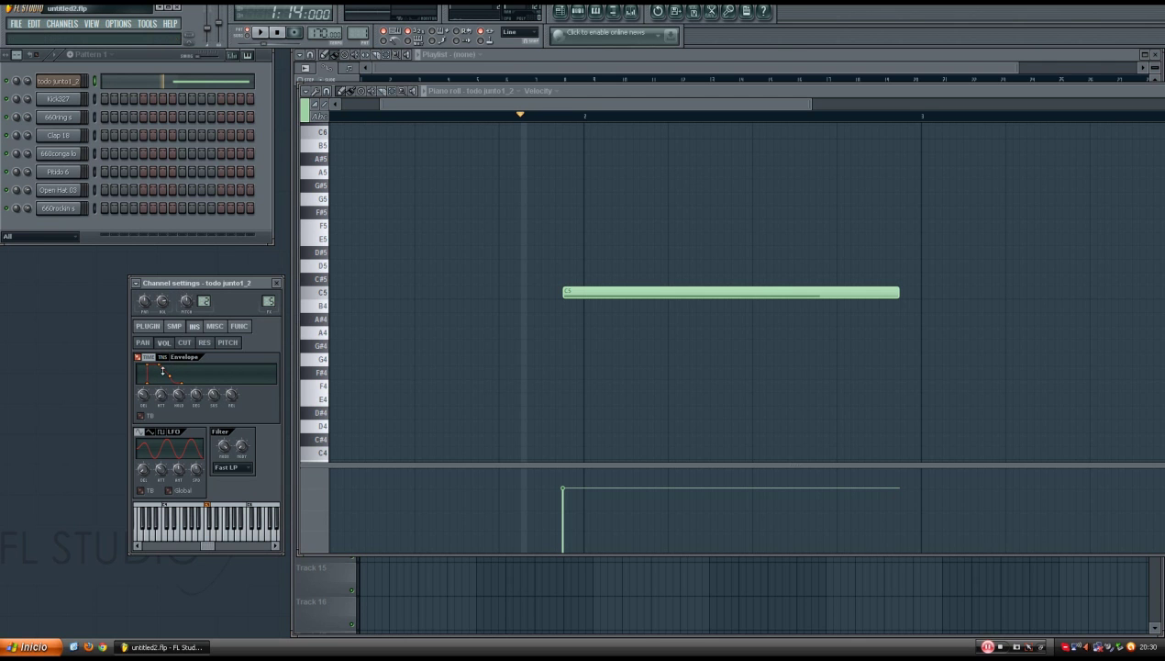
pyautogui.moveTo(143, 398); pyautogui.dragTo(143, 390)
pyautogui.press('space')
pyautogui.press('space')
pyautogui.press('space')
pyautogui.press('space')
pyautogui.press('space')
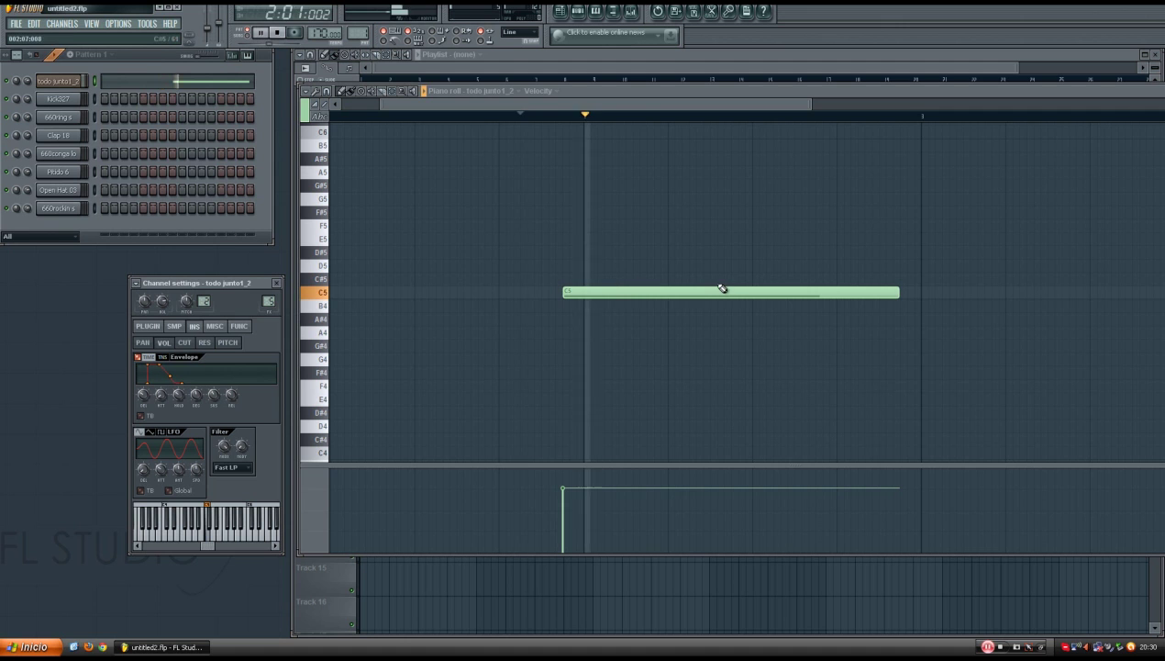
pyautogui.press('space')
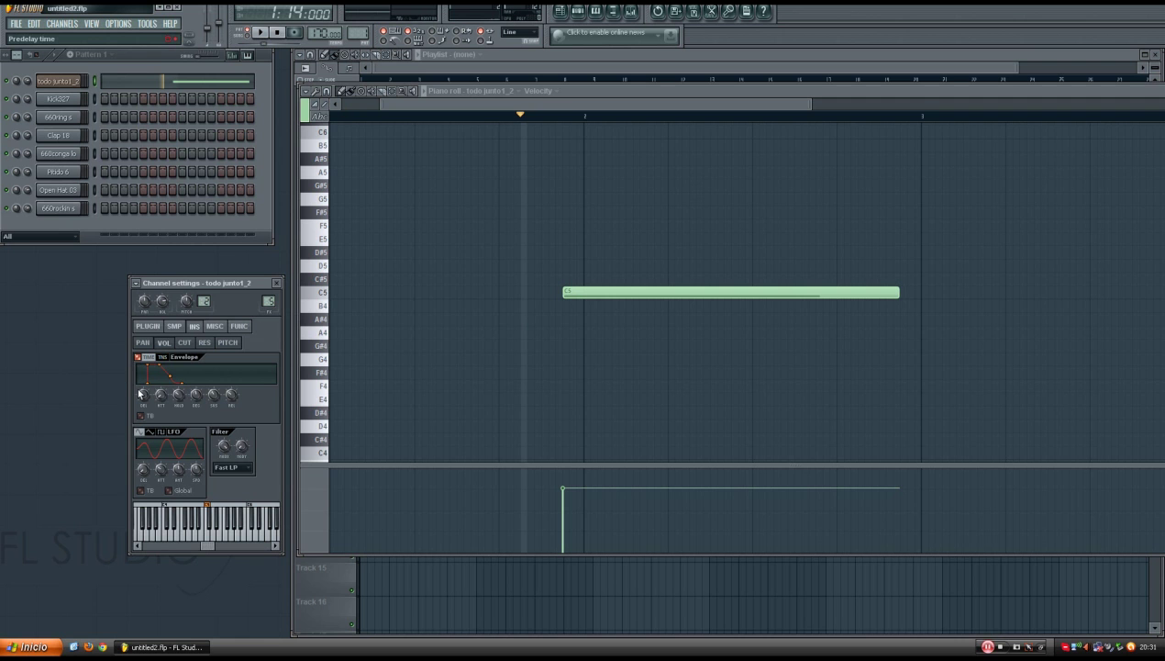
# Step: Return to the Granulizer settings and raise the Sample start to about 26%, auditioning the C5 note
pyautogui.click(148, 326)
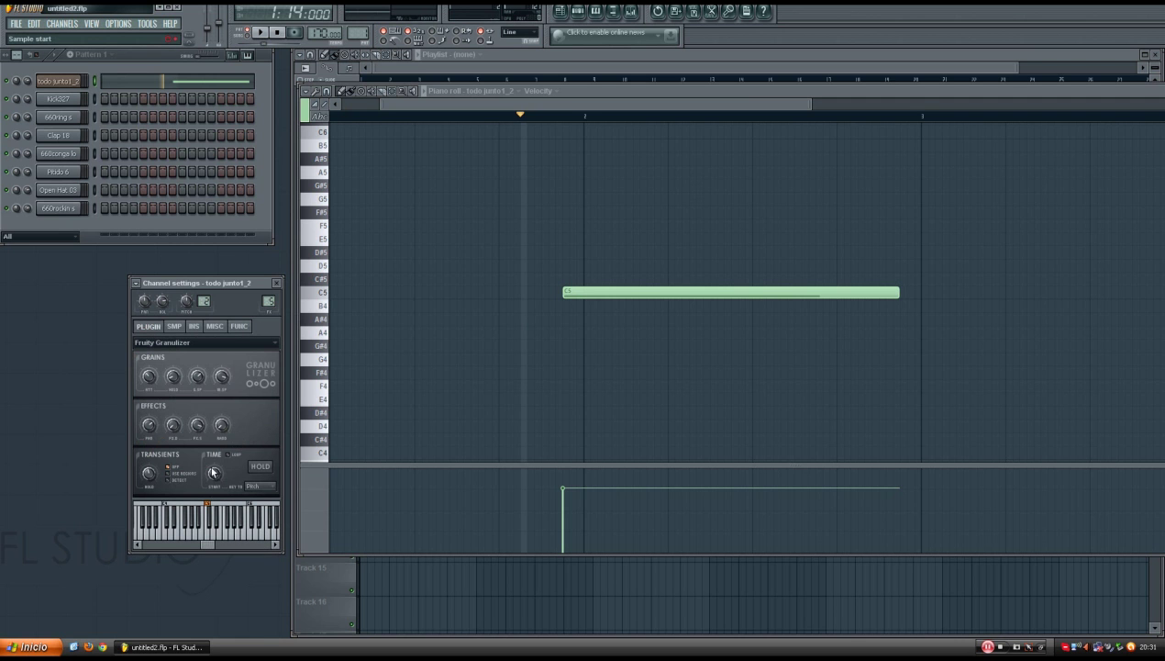
pyautogui.moveTo(213, 474); pyautogui.dragTo(214, 468)
pyautogui.press('space')
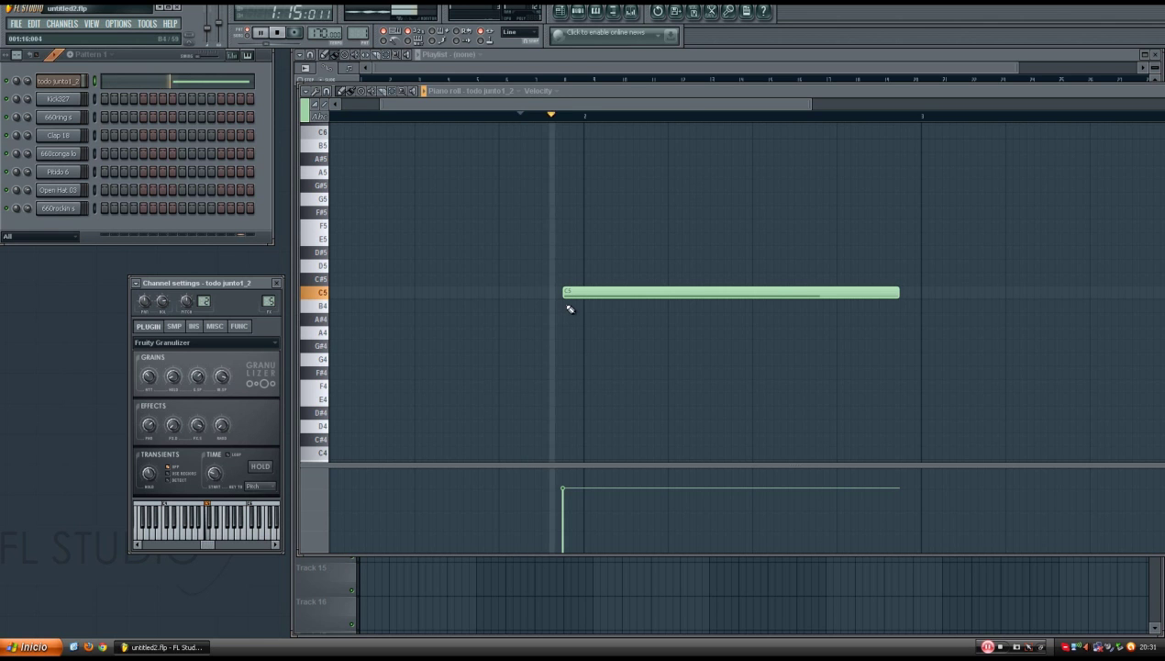
pyautogui.press('space')
pyautogui.moveTo(206, 487); pyautogui.dragTo(207, 477)
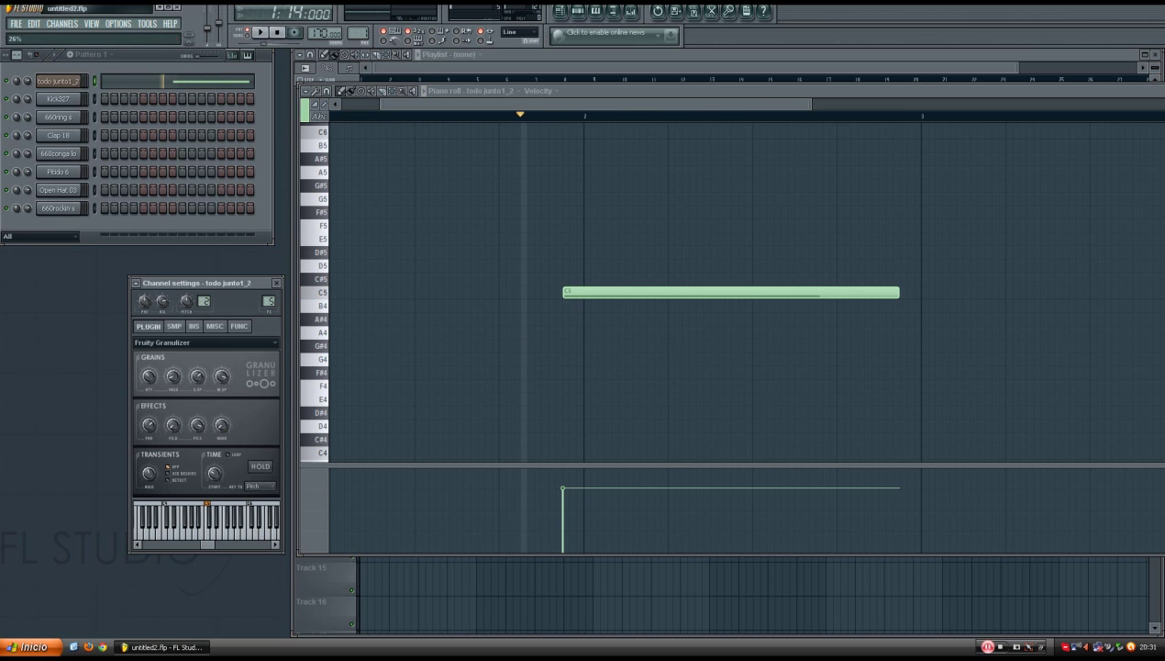
pyautogui.press('space')
pyautogui.press('space')
# Step: Readjust the Sample start and audition the C5 note with the Granulizer's Loop option enabled
pyautogui.moveTo(214, 473); pyautogui.dragTo(216, 461)
pyautogui.press('space')
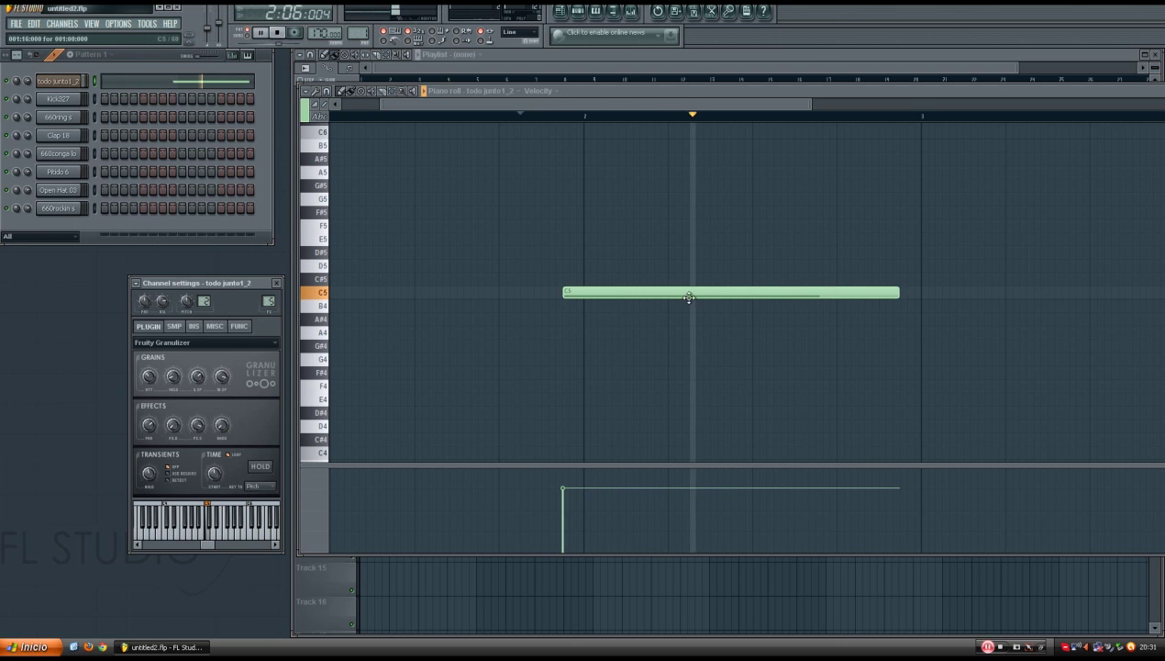
pyautogui.press('space')
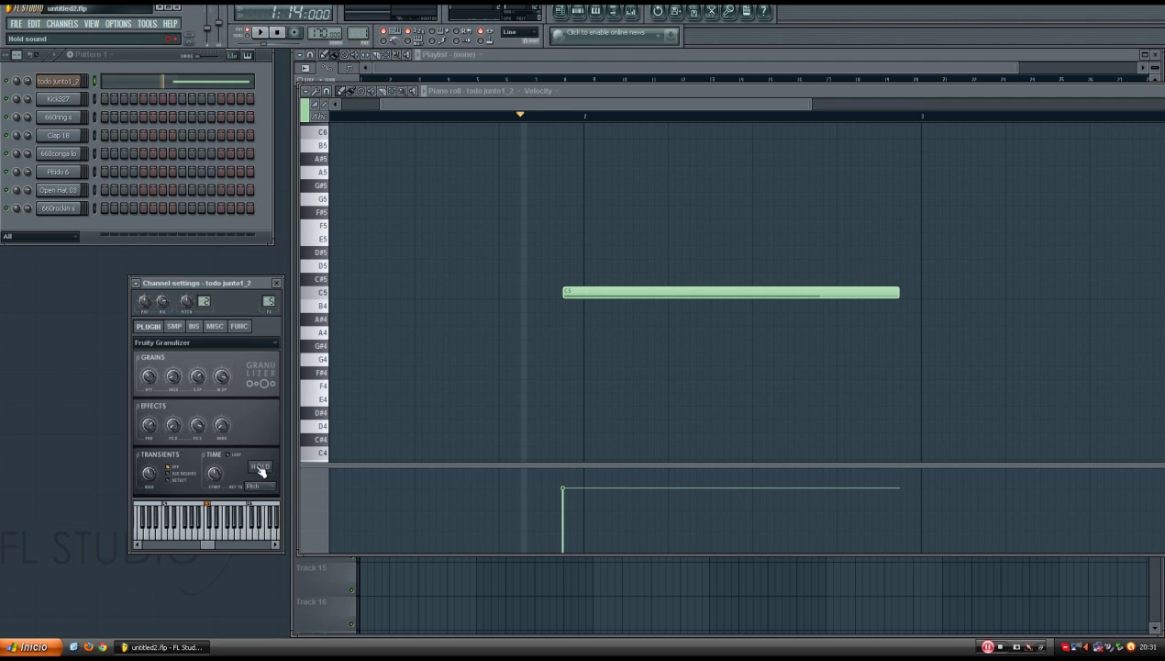
# Step: View the Hold control's automation options, then readjust the Sample start and try Hold sound on the playing note
pyautogui.rightClick(259, 468)
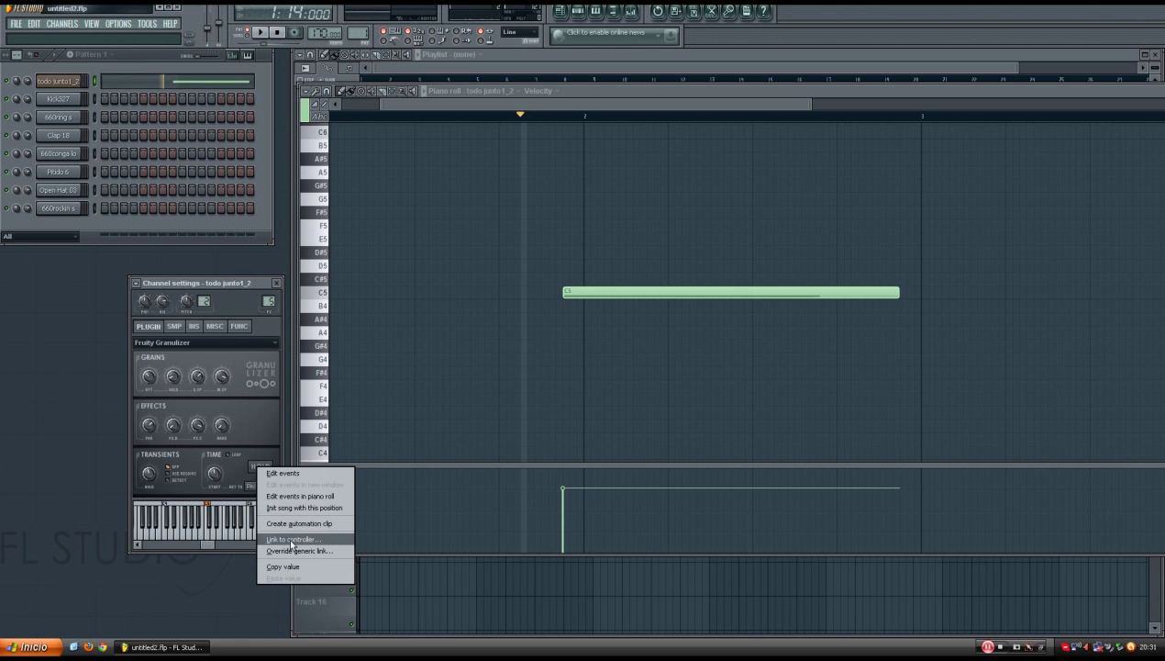
pyautogui.click(265, 441)
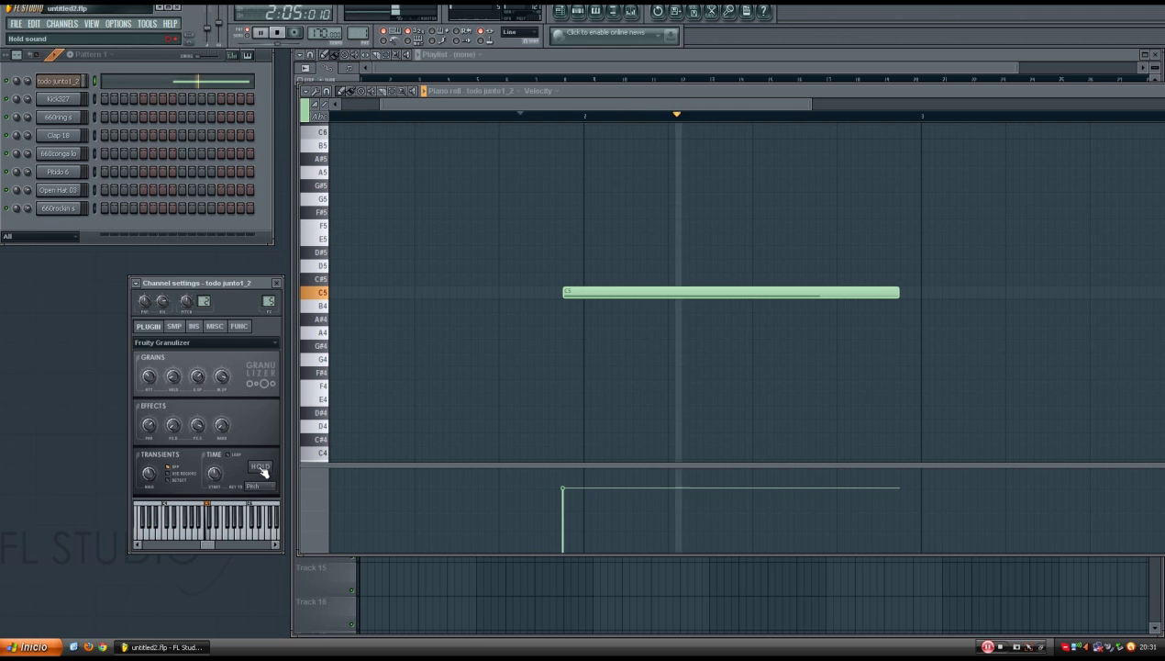
pyautogui.moveTo(214, 473); pyautogui.dragTo(216, 462)
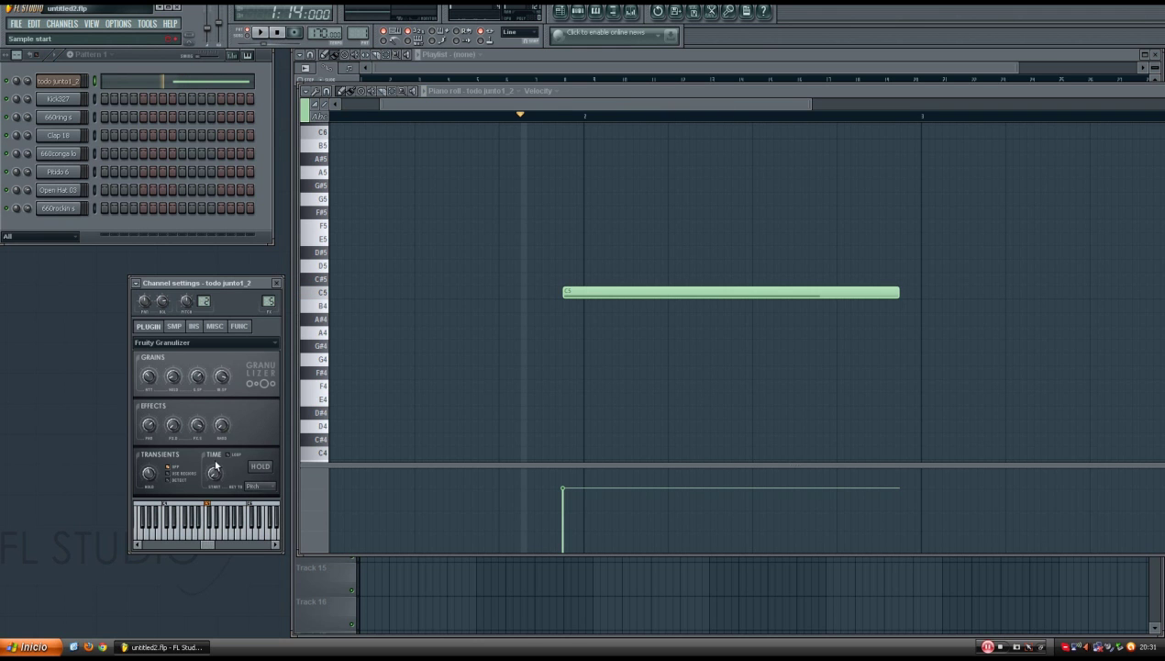
pyautogui.click(263, 467)
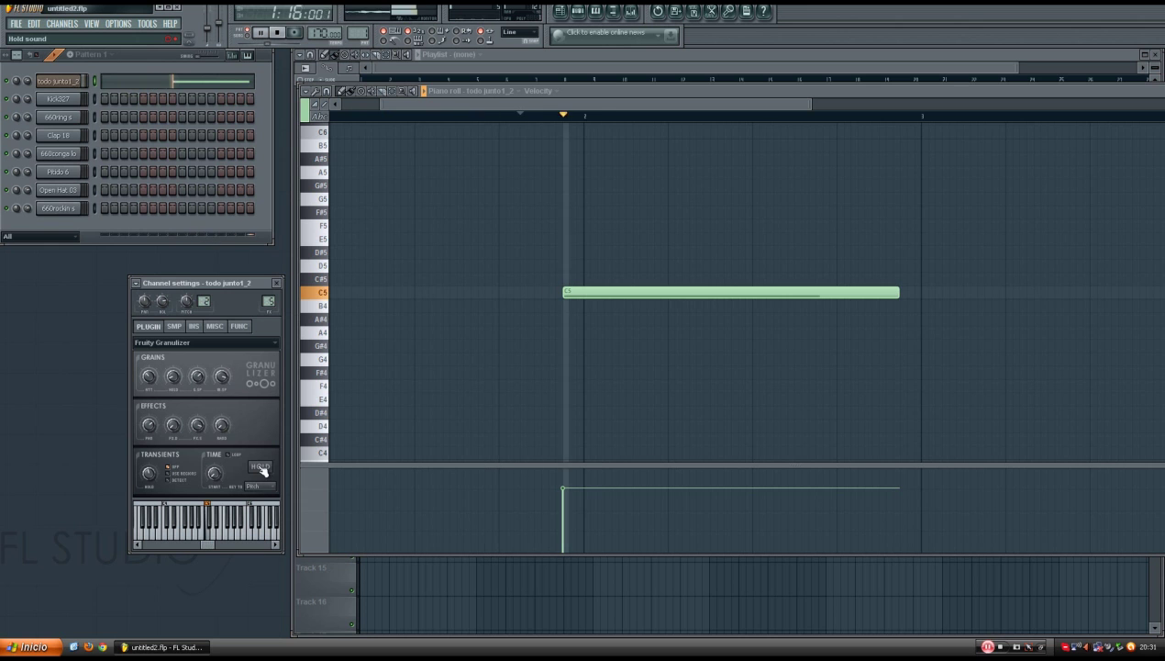
pyautogui.click(264, 469)
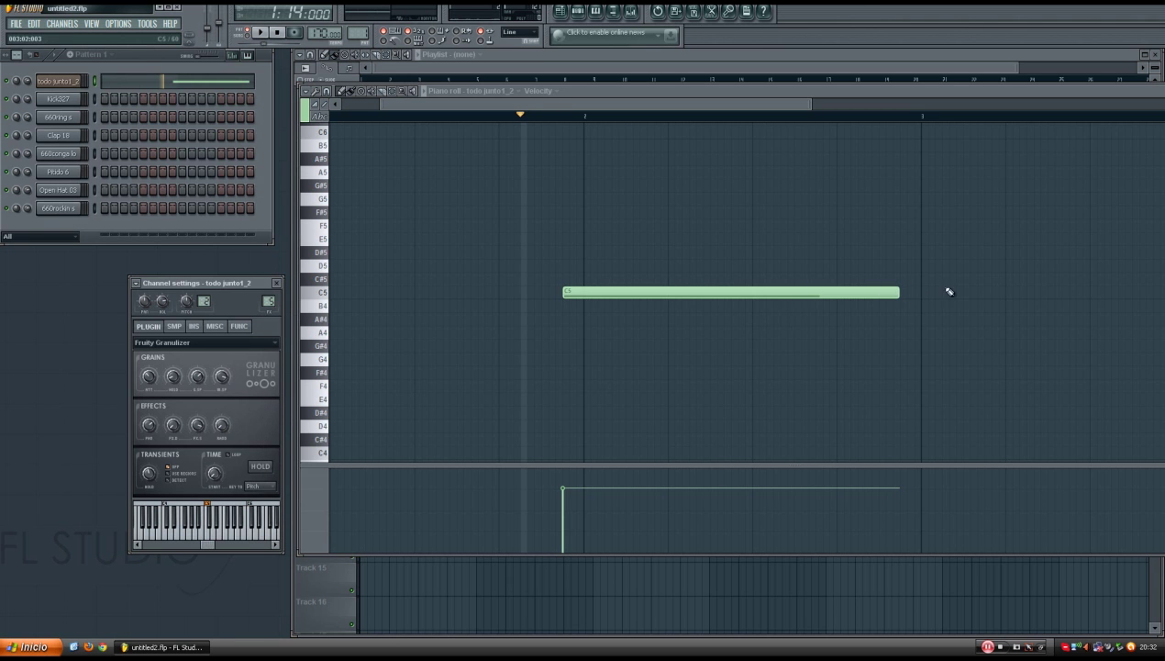
# Step: Toggle Hold sound on and off while replaying the C5 note to demonstrate freezing the sound
pyautogui.press('space')
pyautogui.click(263, 470)
pyautogui.press('space')
pyautogui.click(261, 470)
pyautogui.press('space')
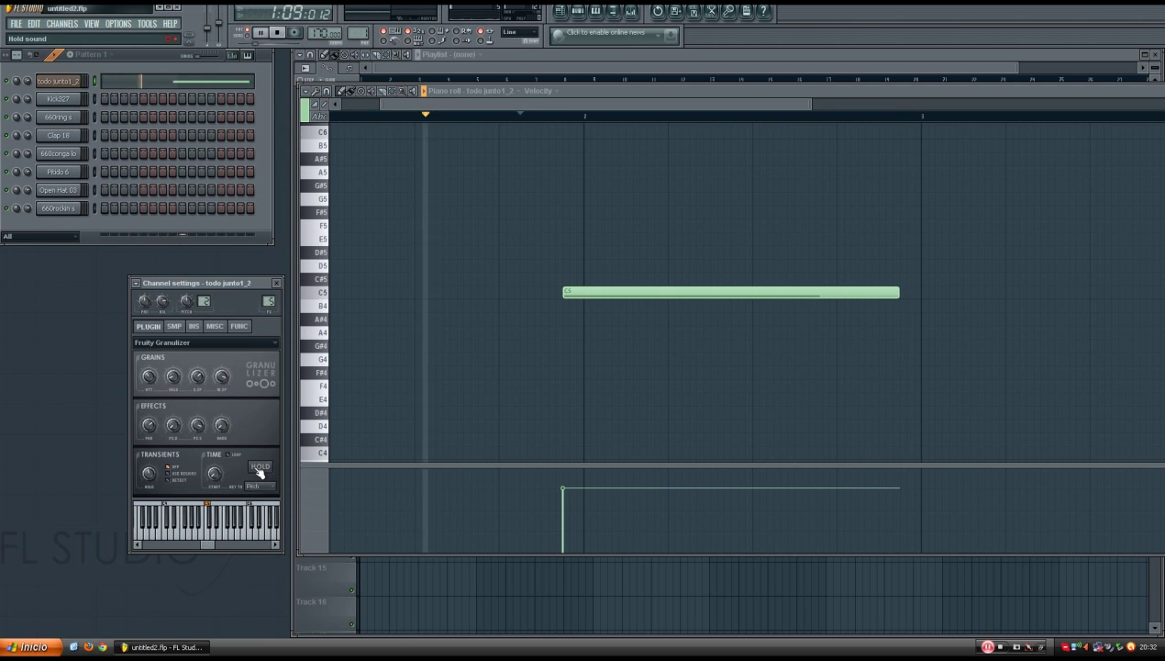
pyautogui.click(260, 469)
pyautogui.press('space')
pyautogui.click(260, 469)
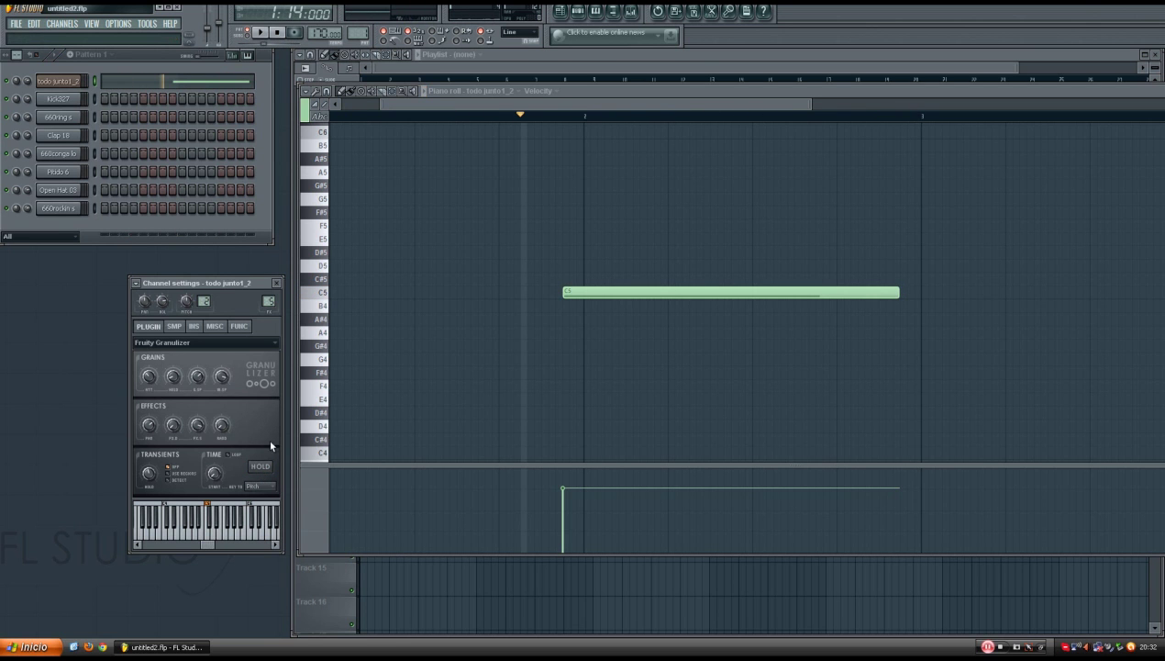
# Step: Set the Granulizer's Key to mode to Percent and add a note on the piano roll's 50% row
pyautogui.click(266, 487)
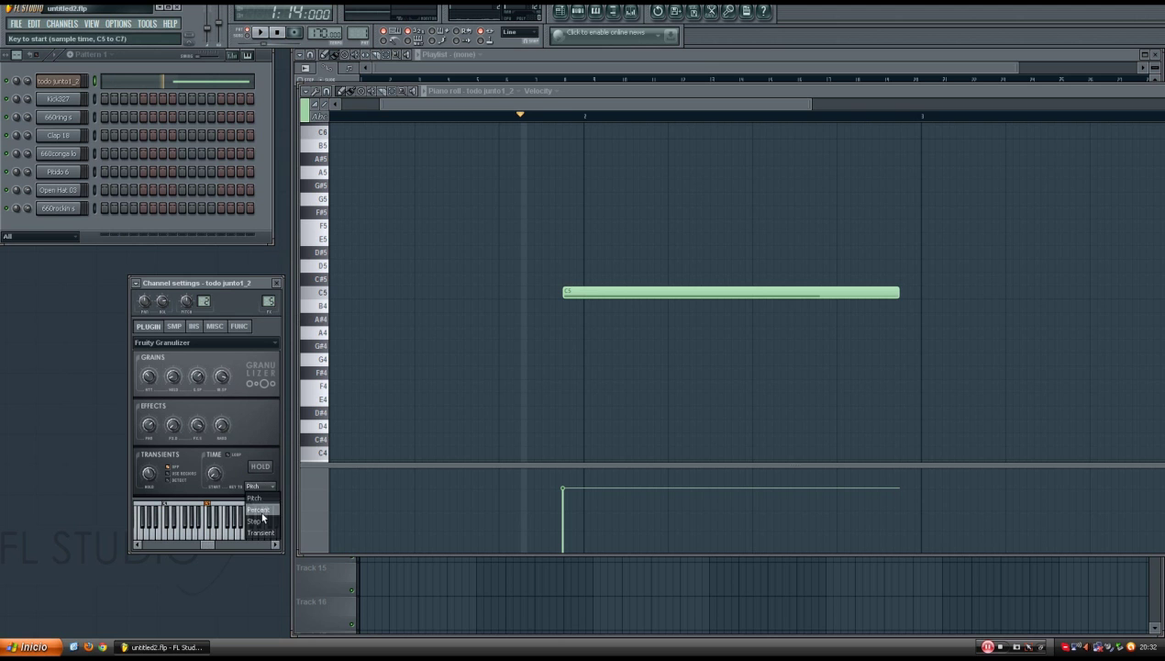
pyautogui.click(258, 498)
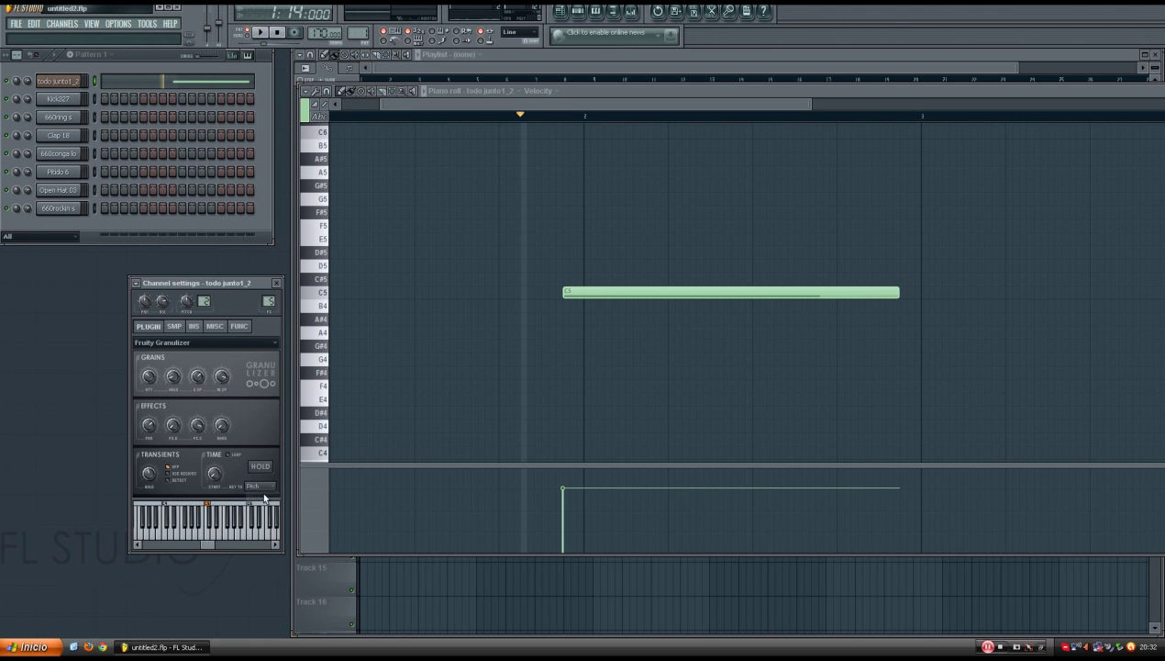
pyautogui.click(271, 488)
pyautogui.click(272, 511)
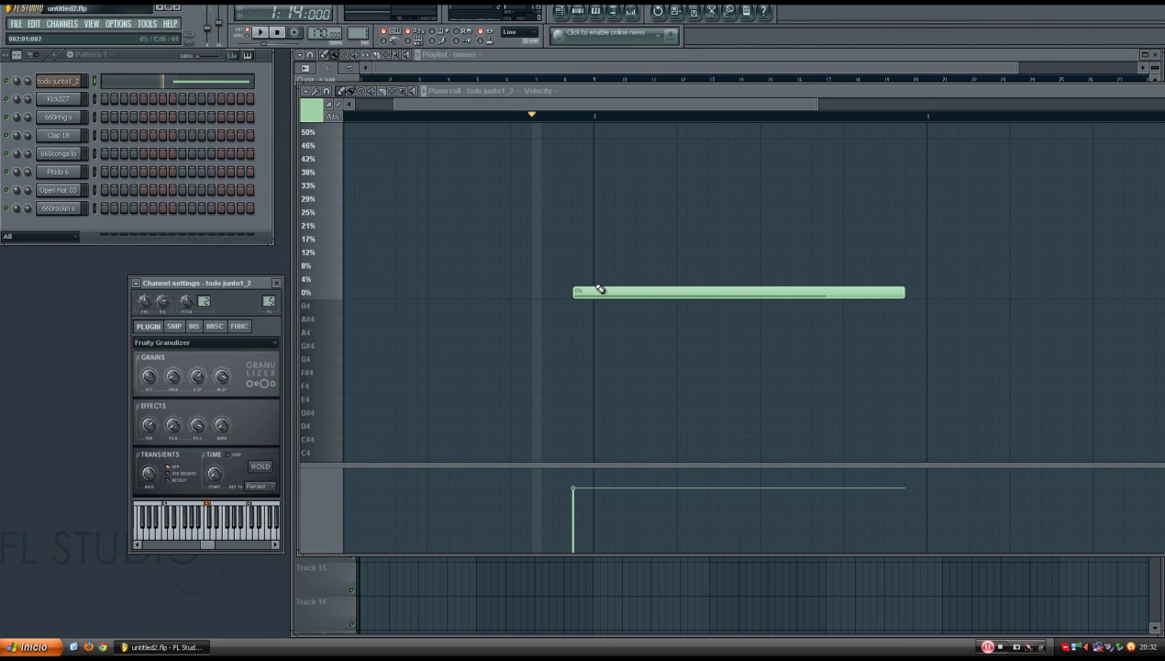
pyautogui.click(579, 135)
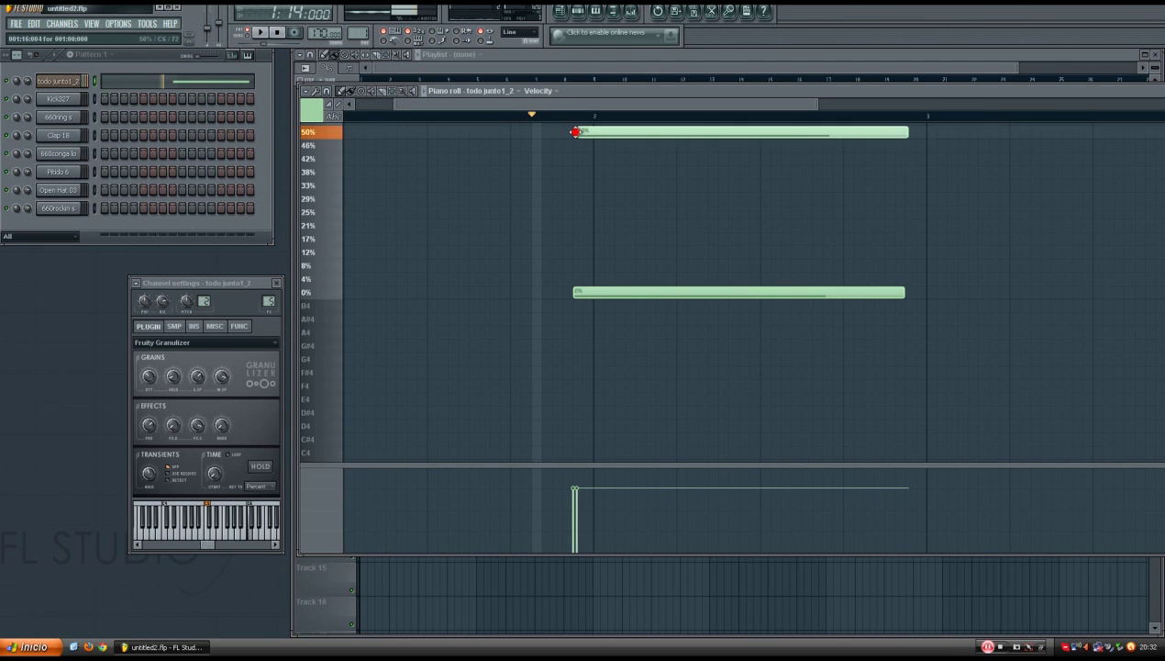
# Step: Delete the note on the piano roll's 50% row and switch the Granulizer's Key to mode through Step to Pitch
pyautogui.rightClick(595, 136)
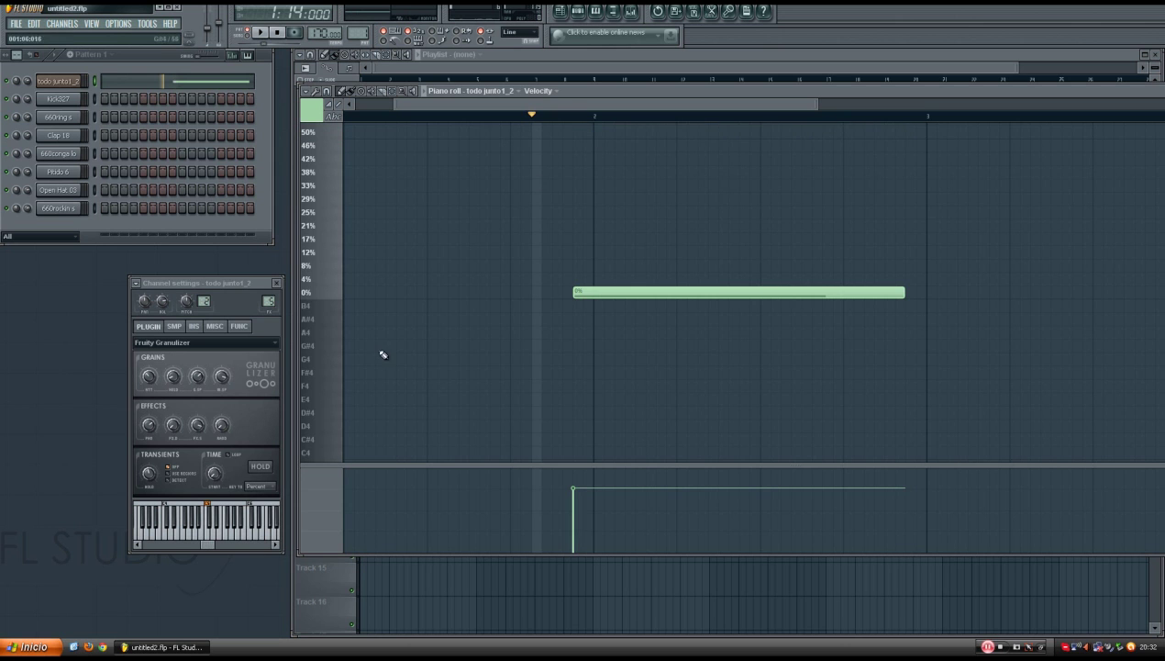
pyautogui.click(260, 487)
pyautogui.click(254, 521)
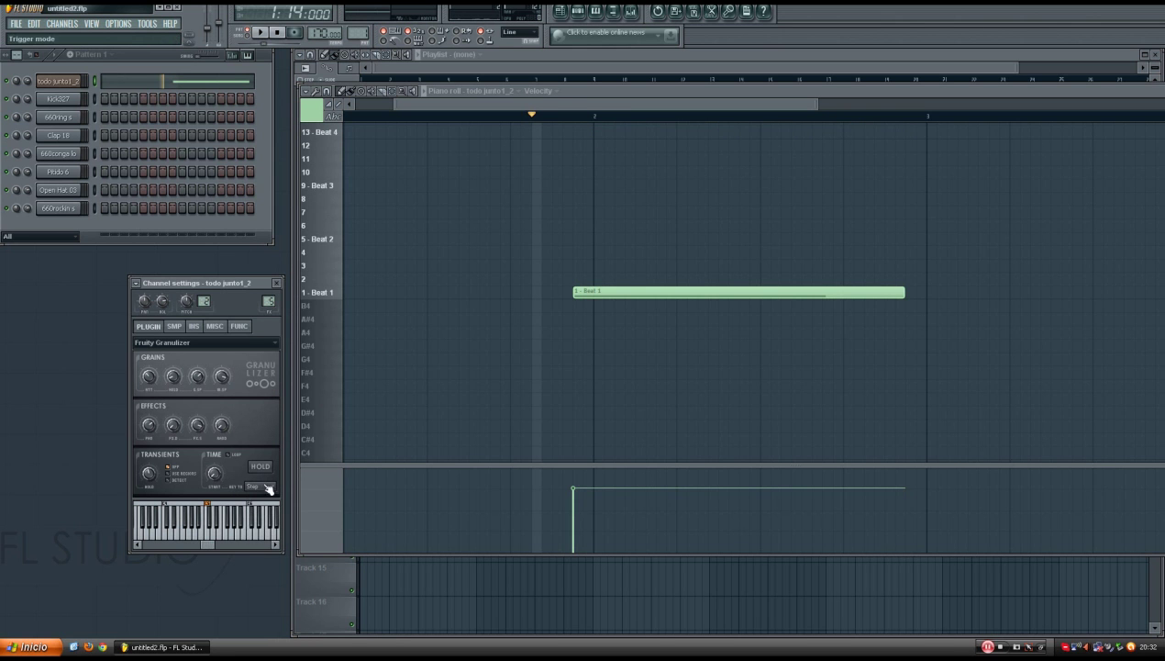
pyautogui.click(263, 486)
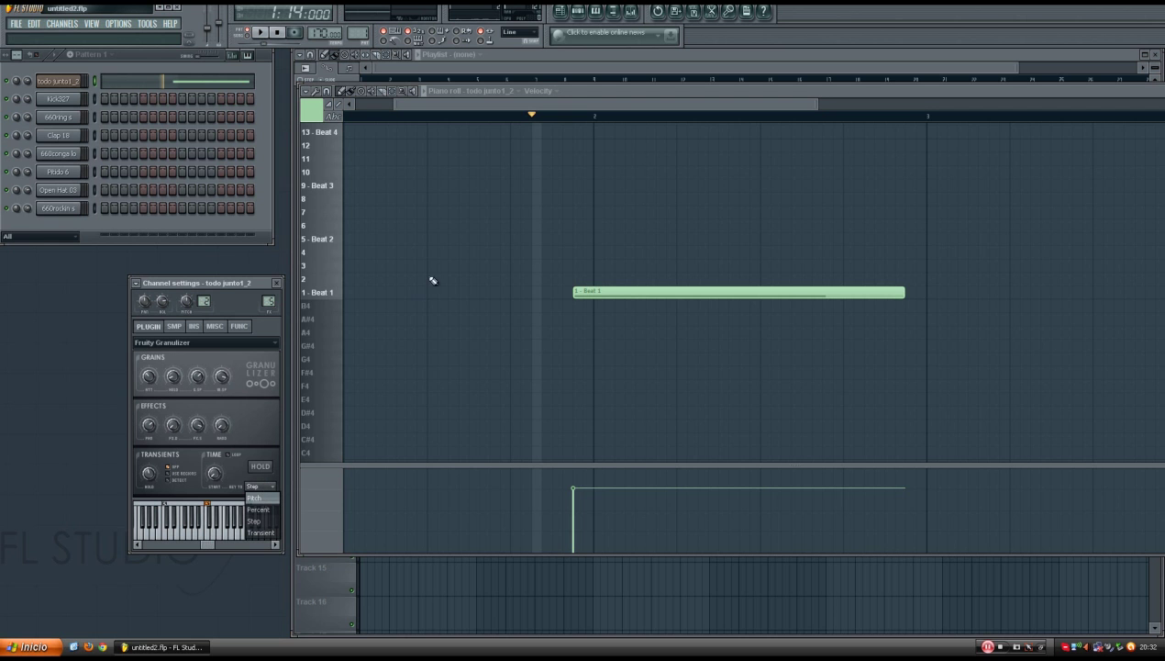
pyautogui.click(255, 497)
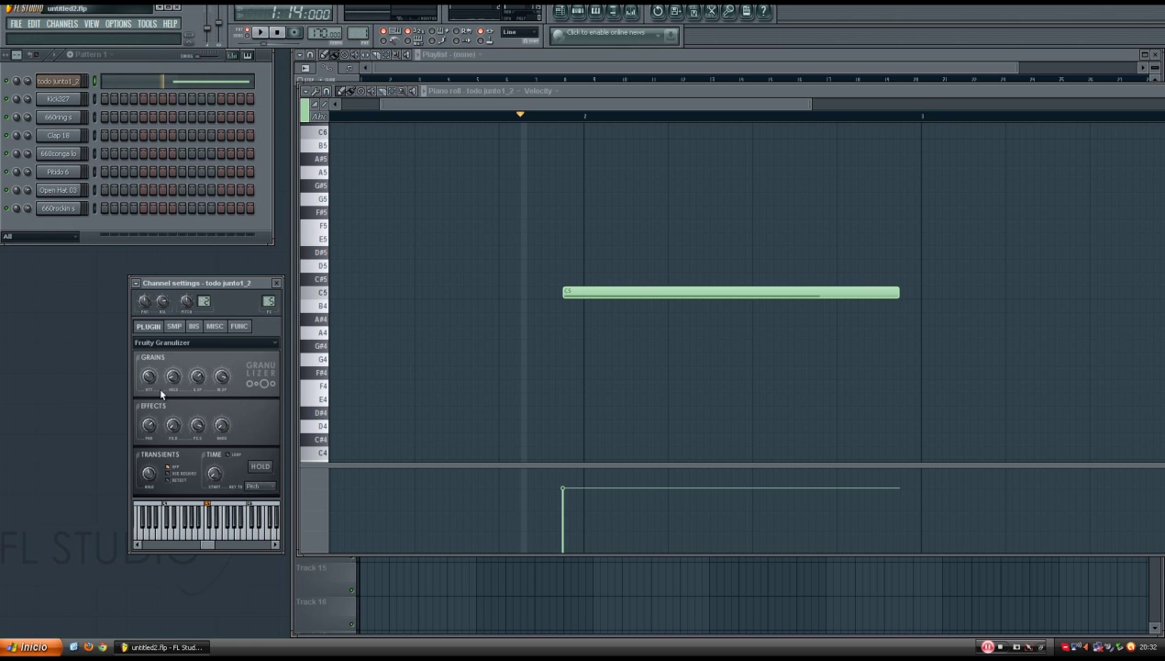
# Step: Play the arrangement in Song mode and raise the Volume multiplier in the todo junto1_2 channel's levels adjustment
pyautogui.click(250, 38)
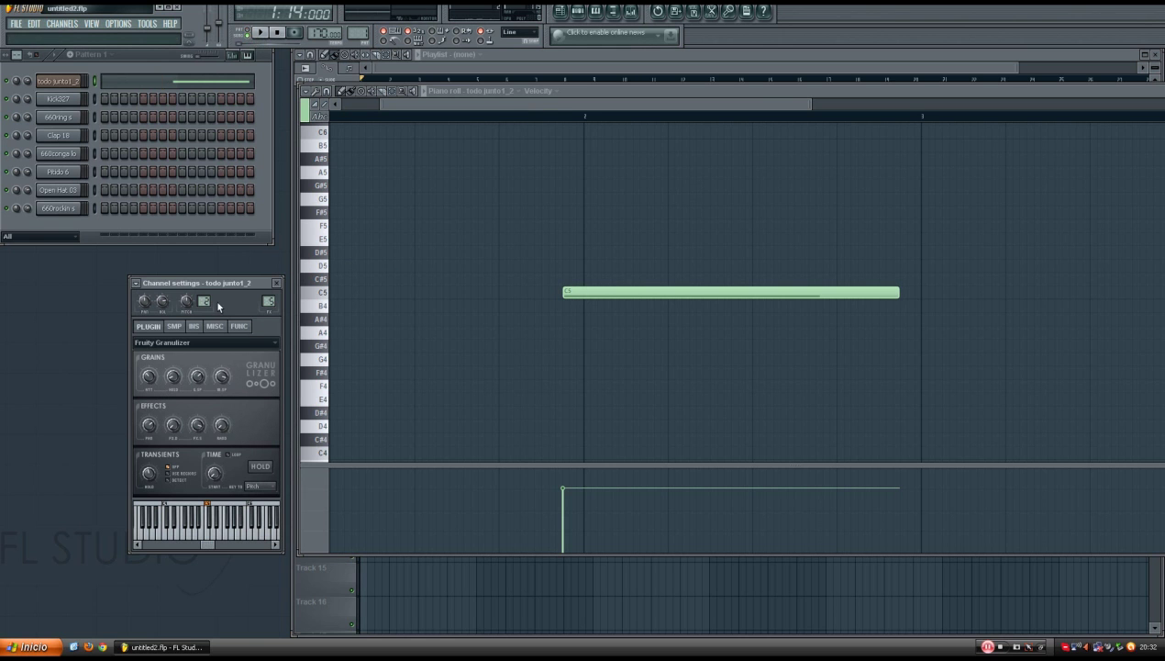
pyautogui.click(193, 328)
pyautogui.click(214, 327)
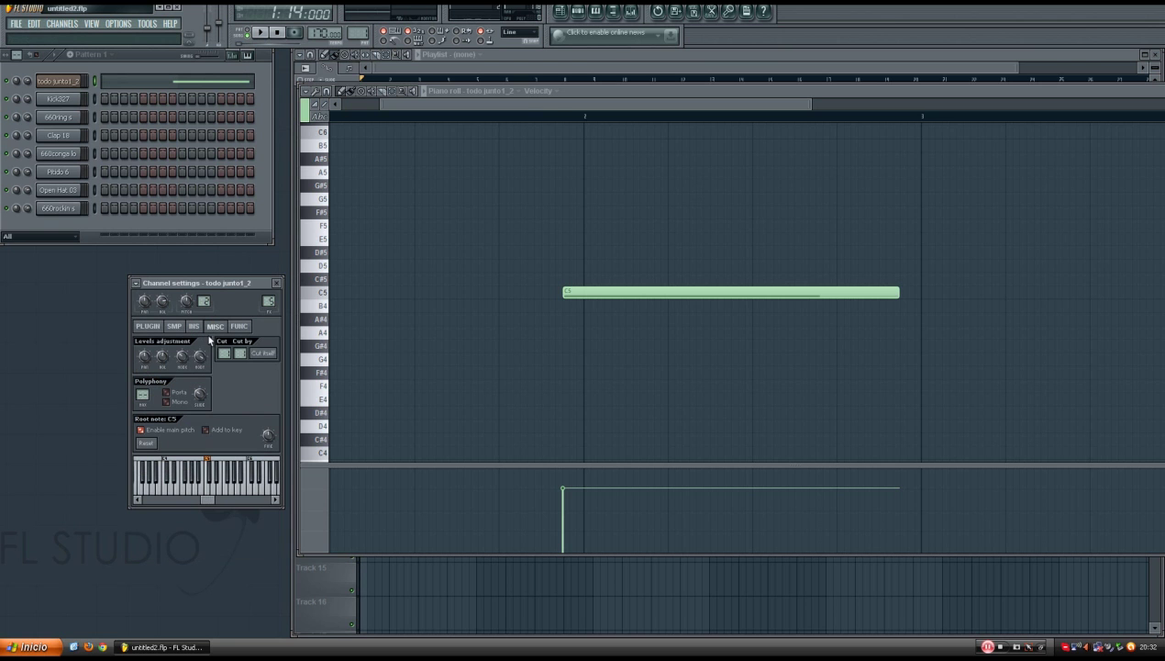
pyautogui.press('space')
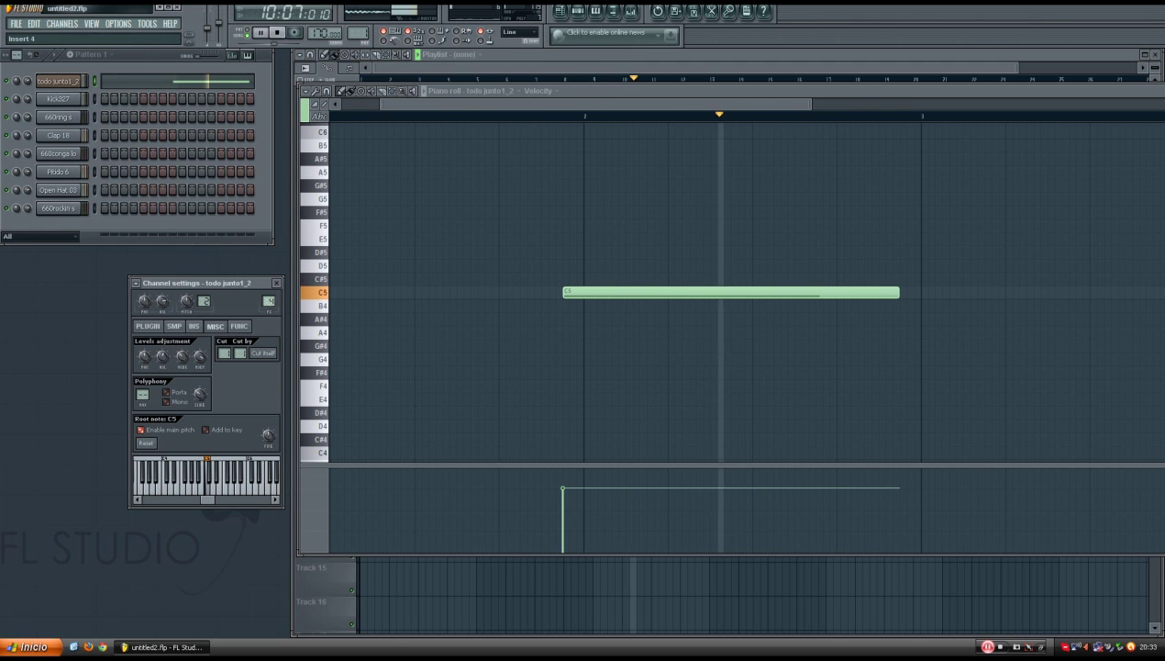
pyautogui.moveTo(727, 92); pyautogui.dragTo(752, 174)
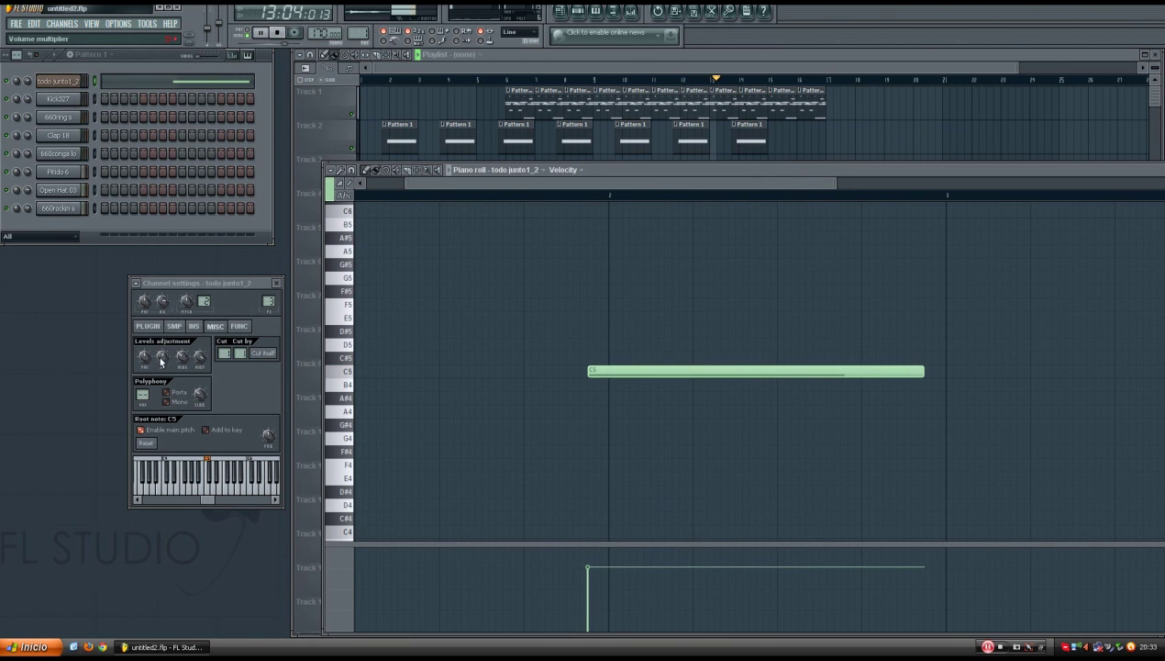
pyautogui.moveTo(162, 357); pyautogui.dragTo(162, 349)
pyautogui.press('space')
# Step: Audition the playlist from position 5:09 with the Granulizer settings in view, trying Hold sound during playback
pyautogui.click(494, 83)
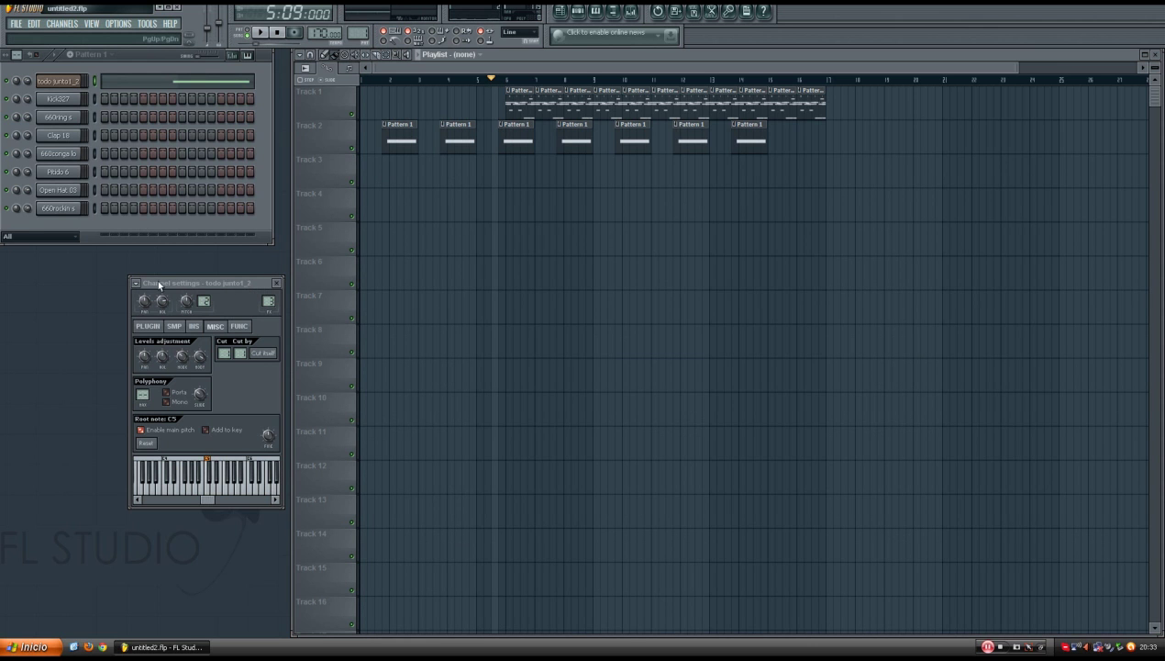
pyautogui.click(150, 325)
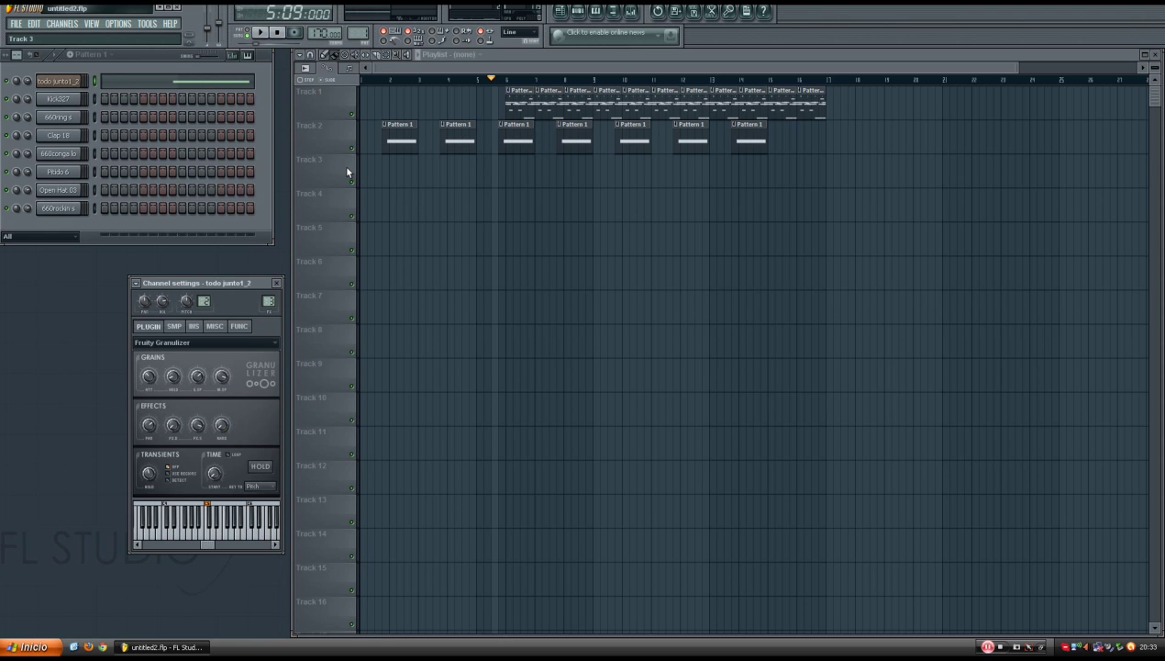
pyautogui.press('space')
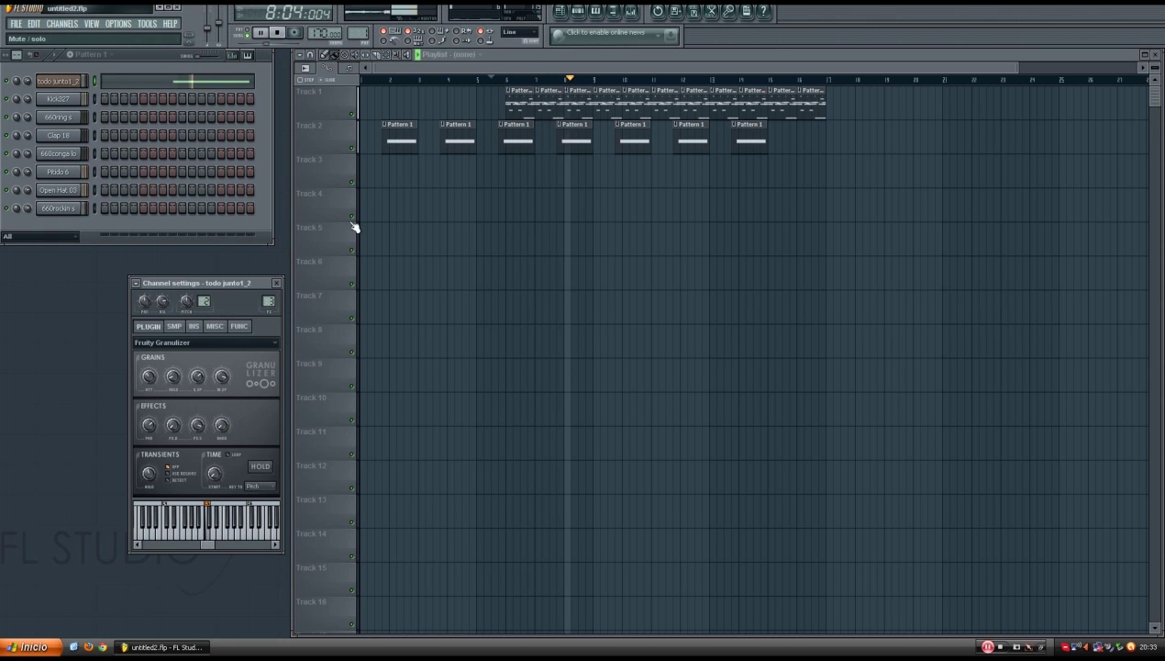
pyautogui.click(260, 470)
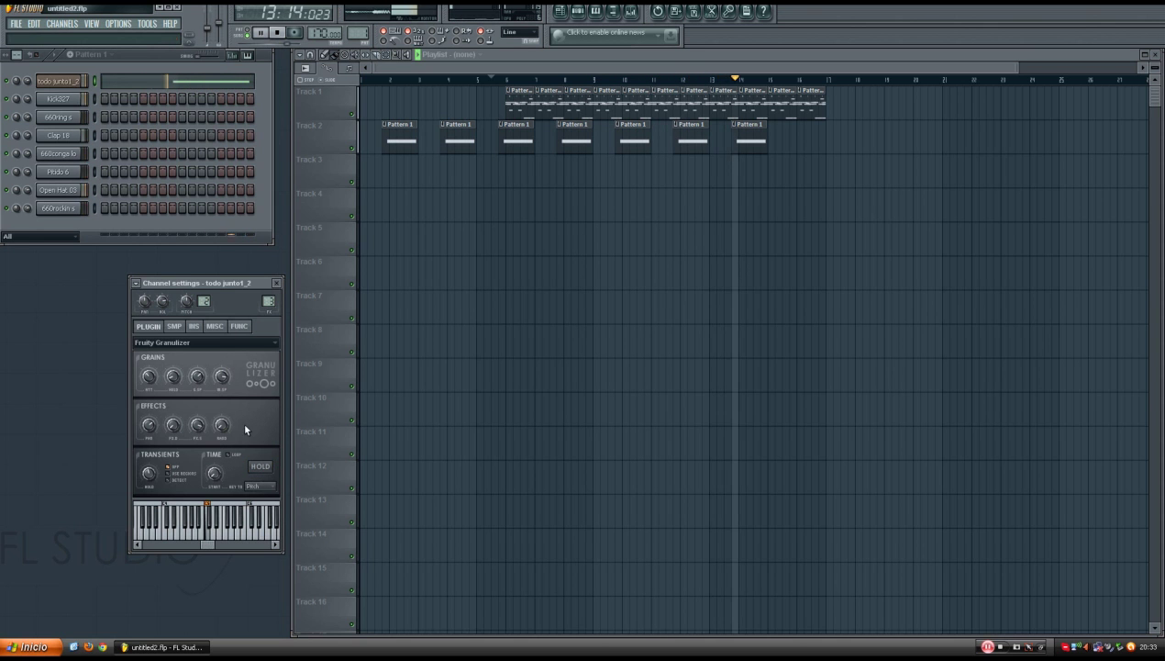
pyautogui.press('space')
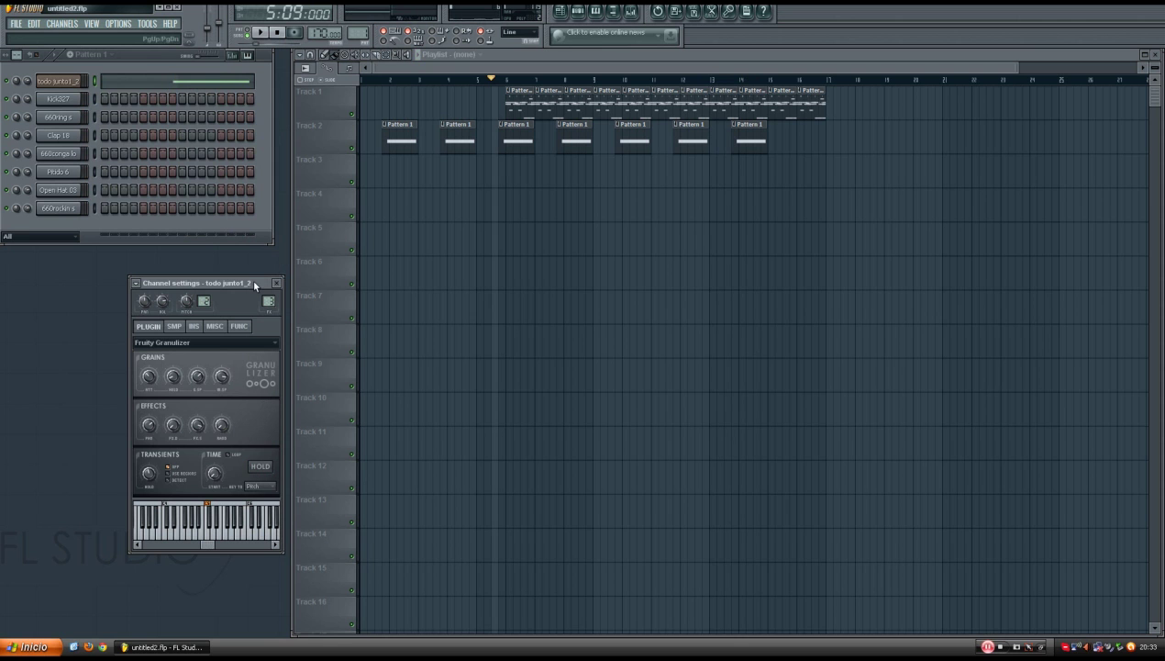